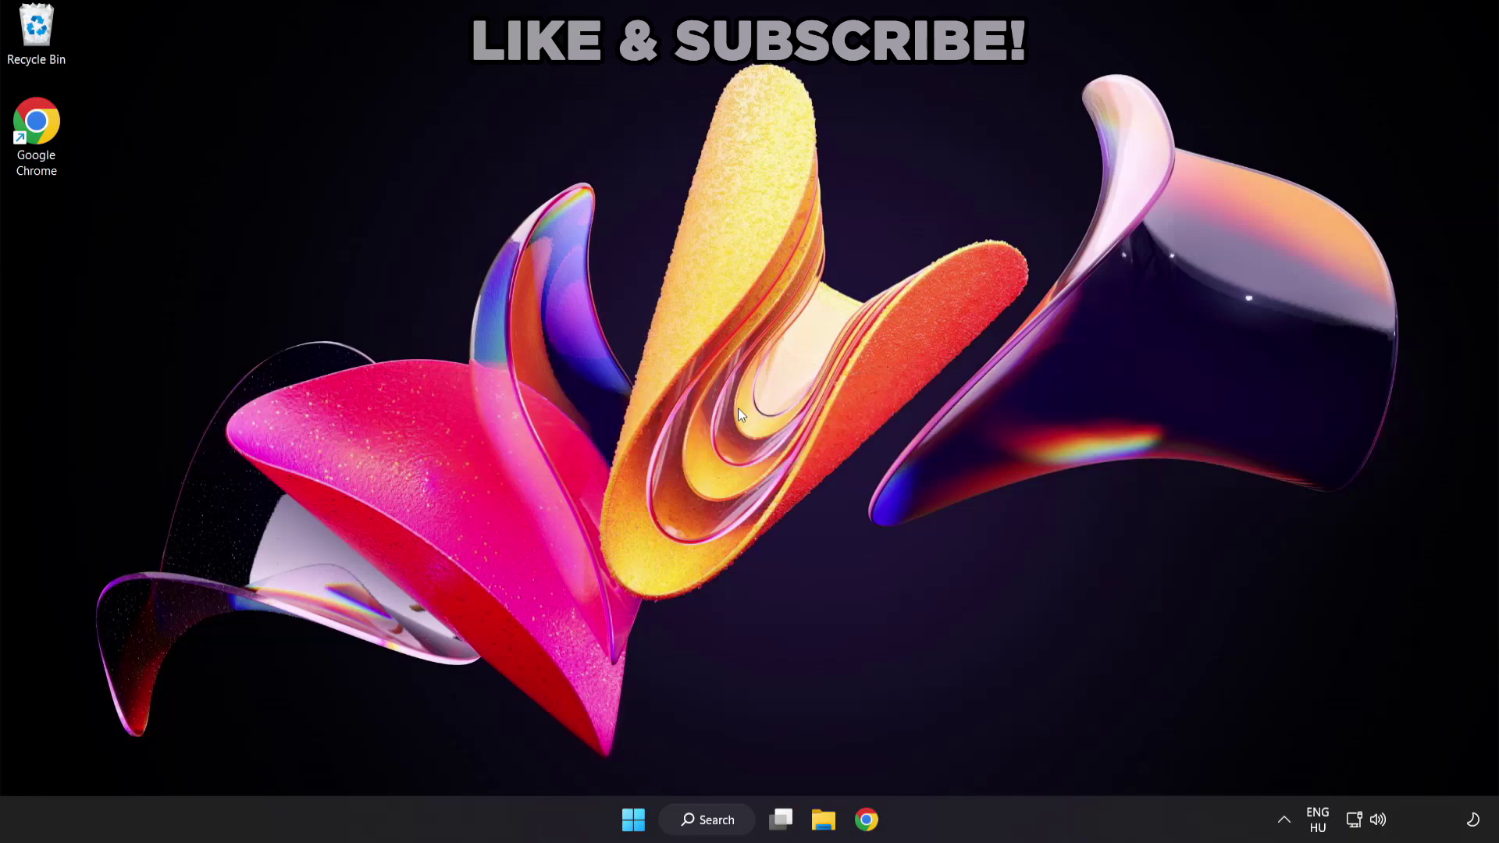
Search 'device manager' in Windows Search and launch Device Manager
click(726, 829)
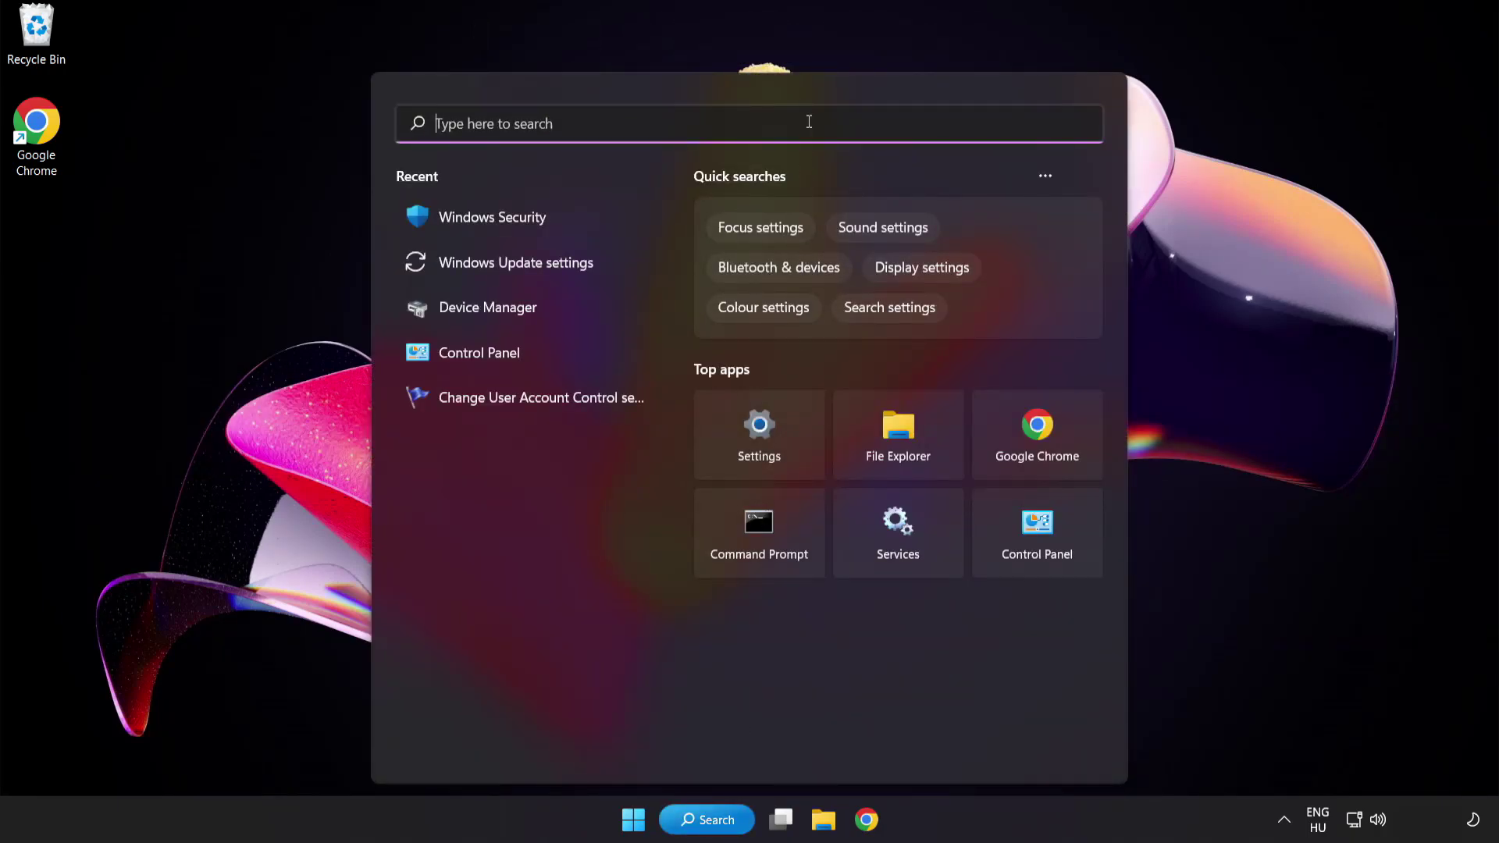
text(device manag)
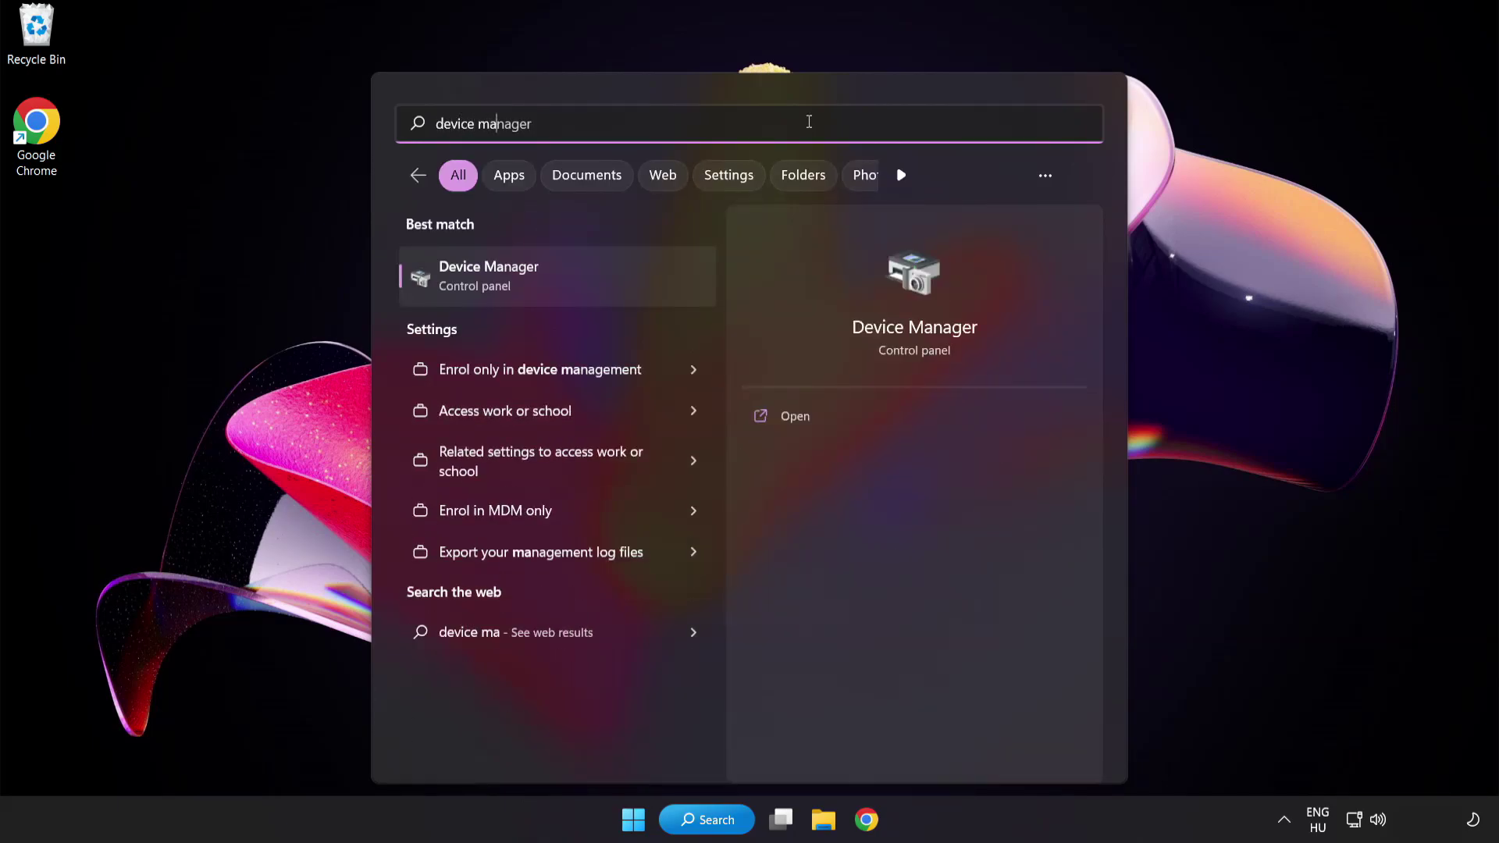
text(er)
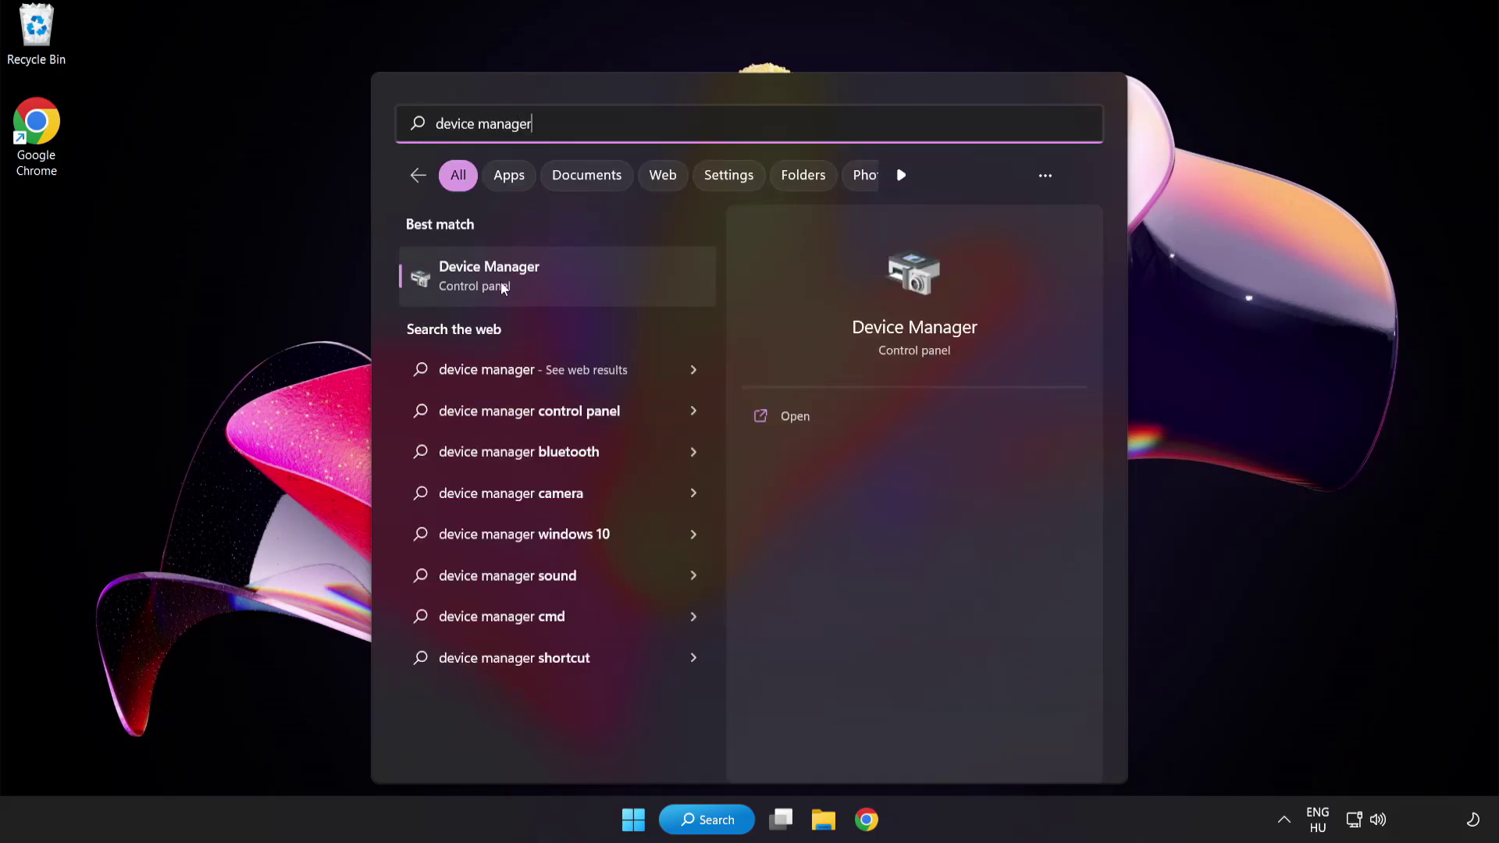
click(598, 285)
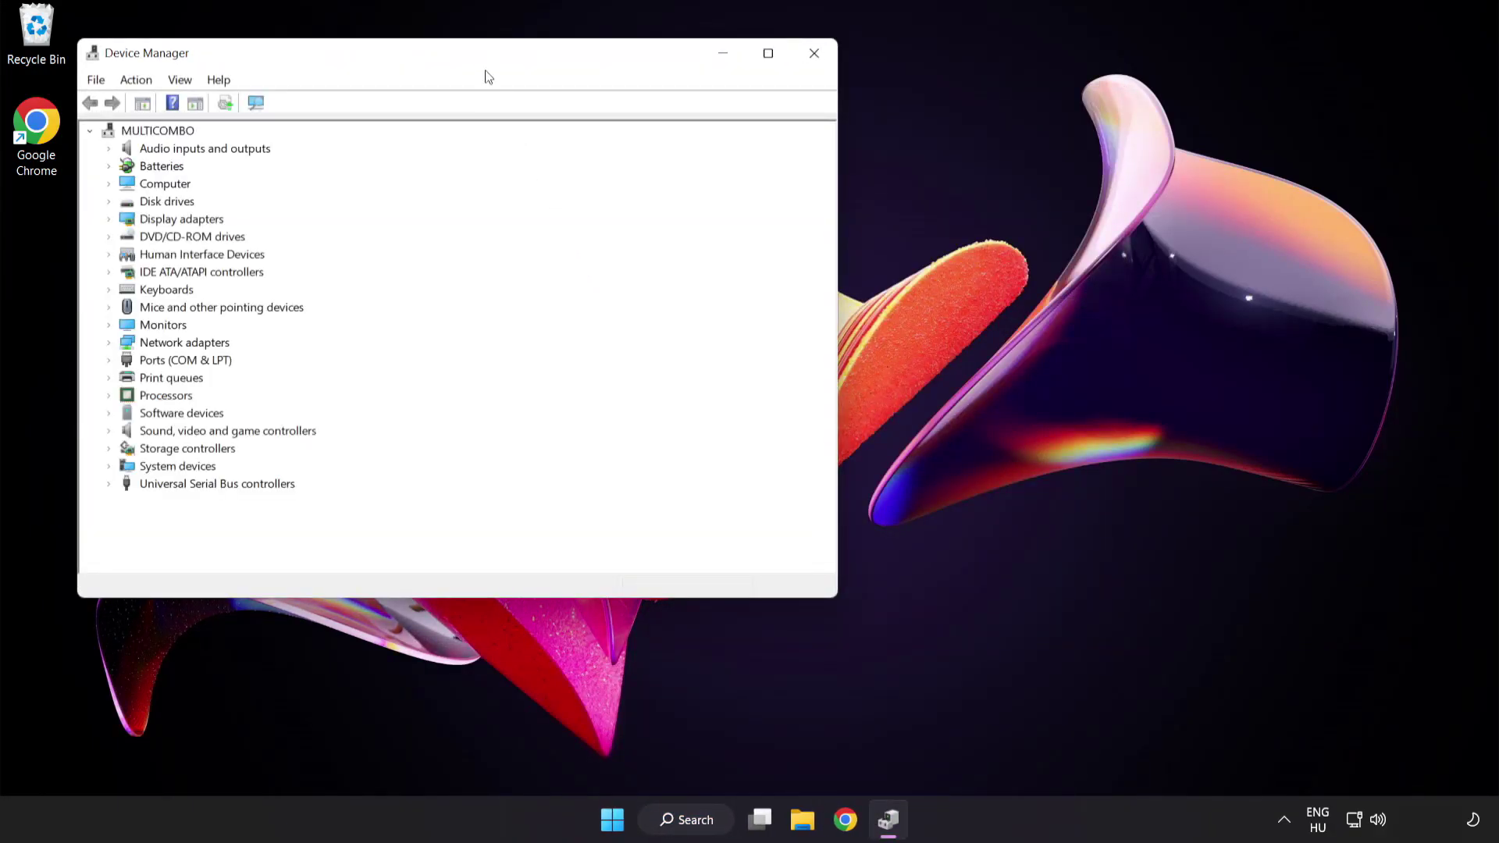
Run an automatic driver search for the VMware SVGA 3D adapter, which confirms the best driver is installed
drag(485, 60, 734, 155)
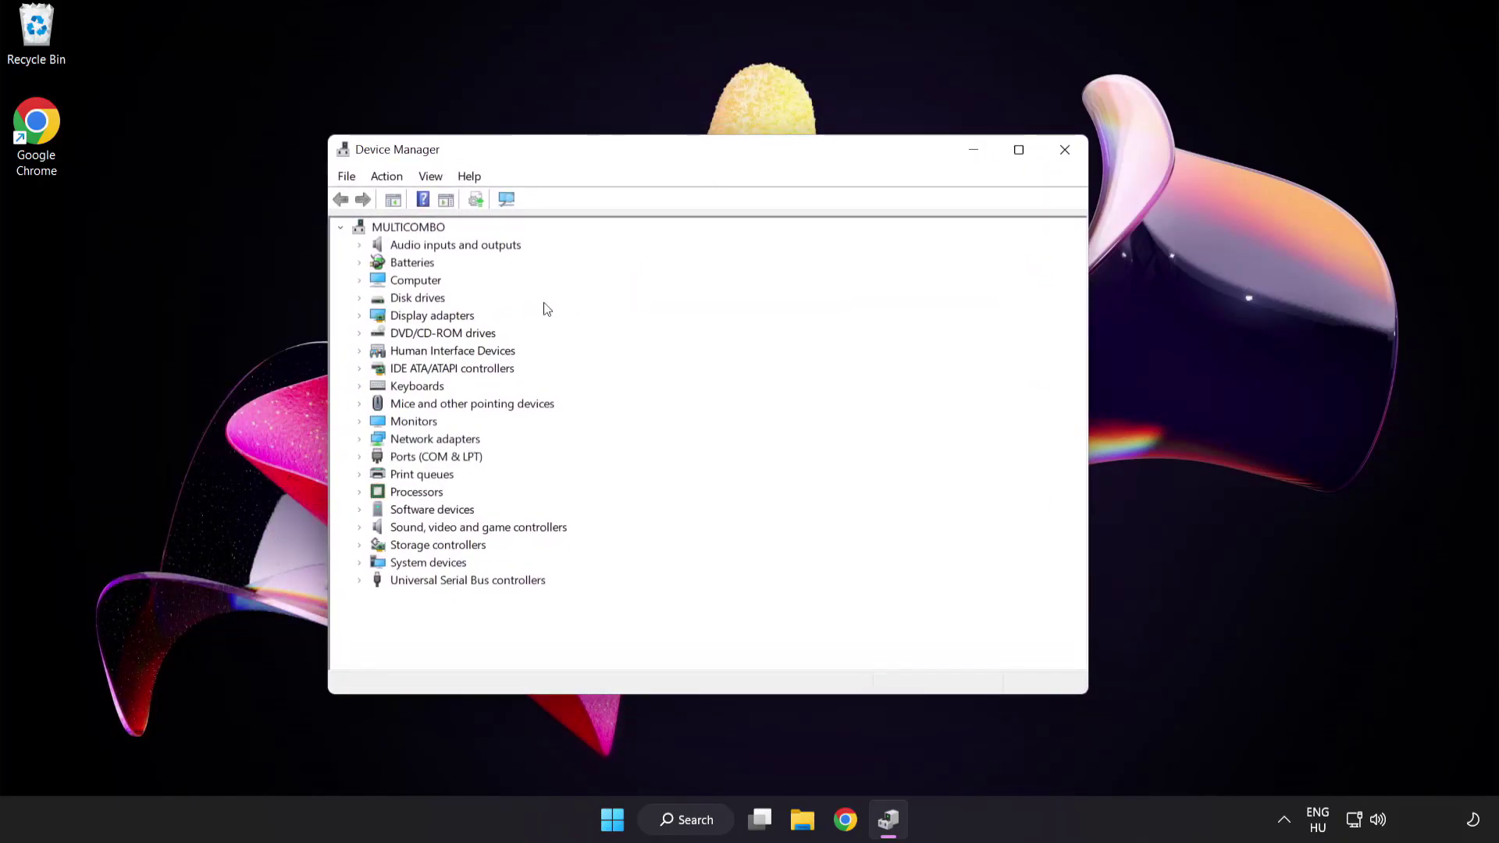
click(448, 316)
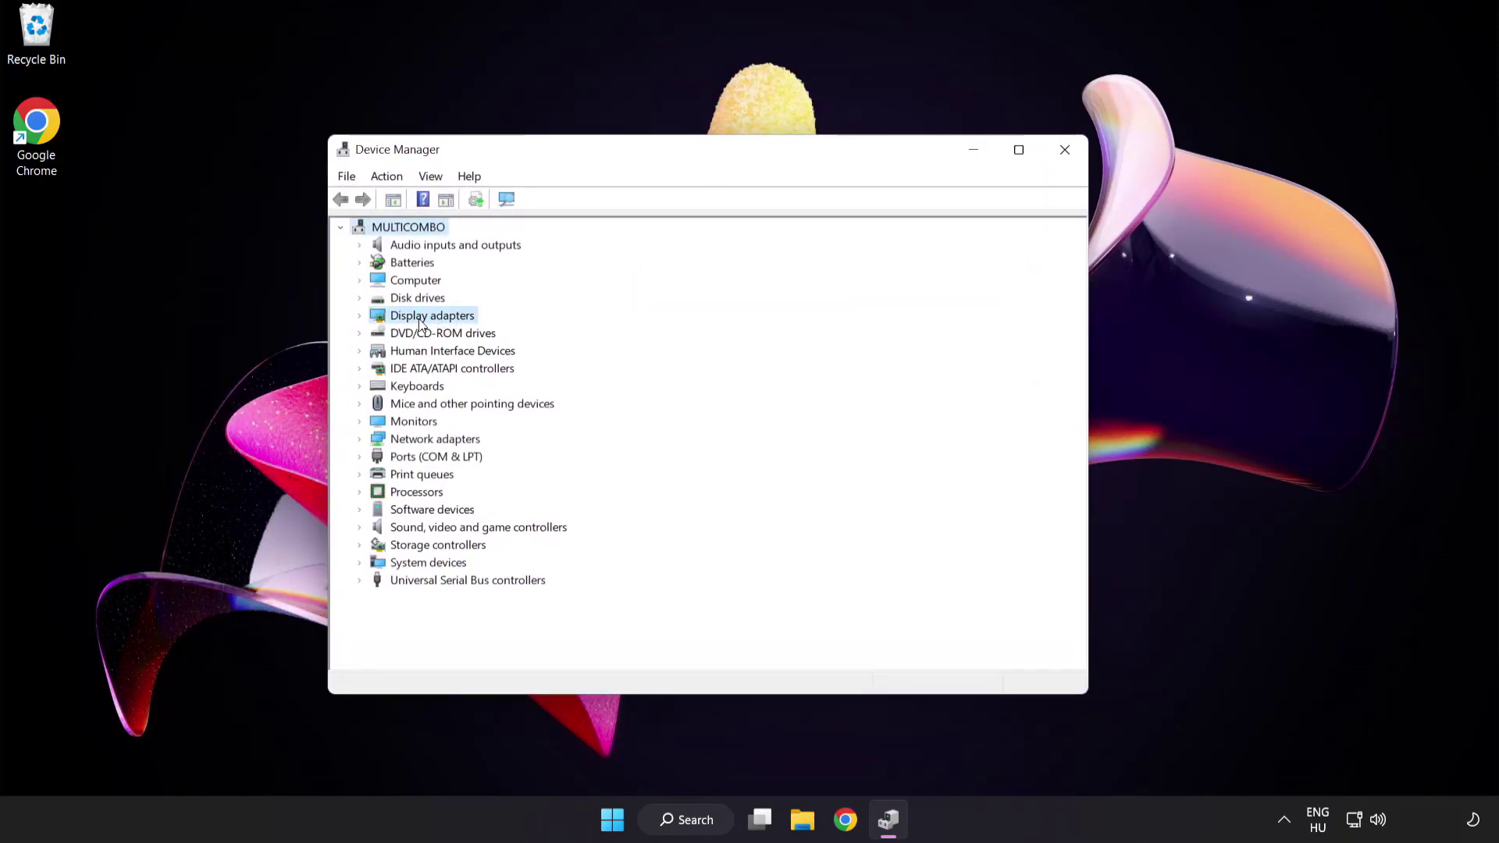
click(360, 317)
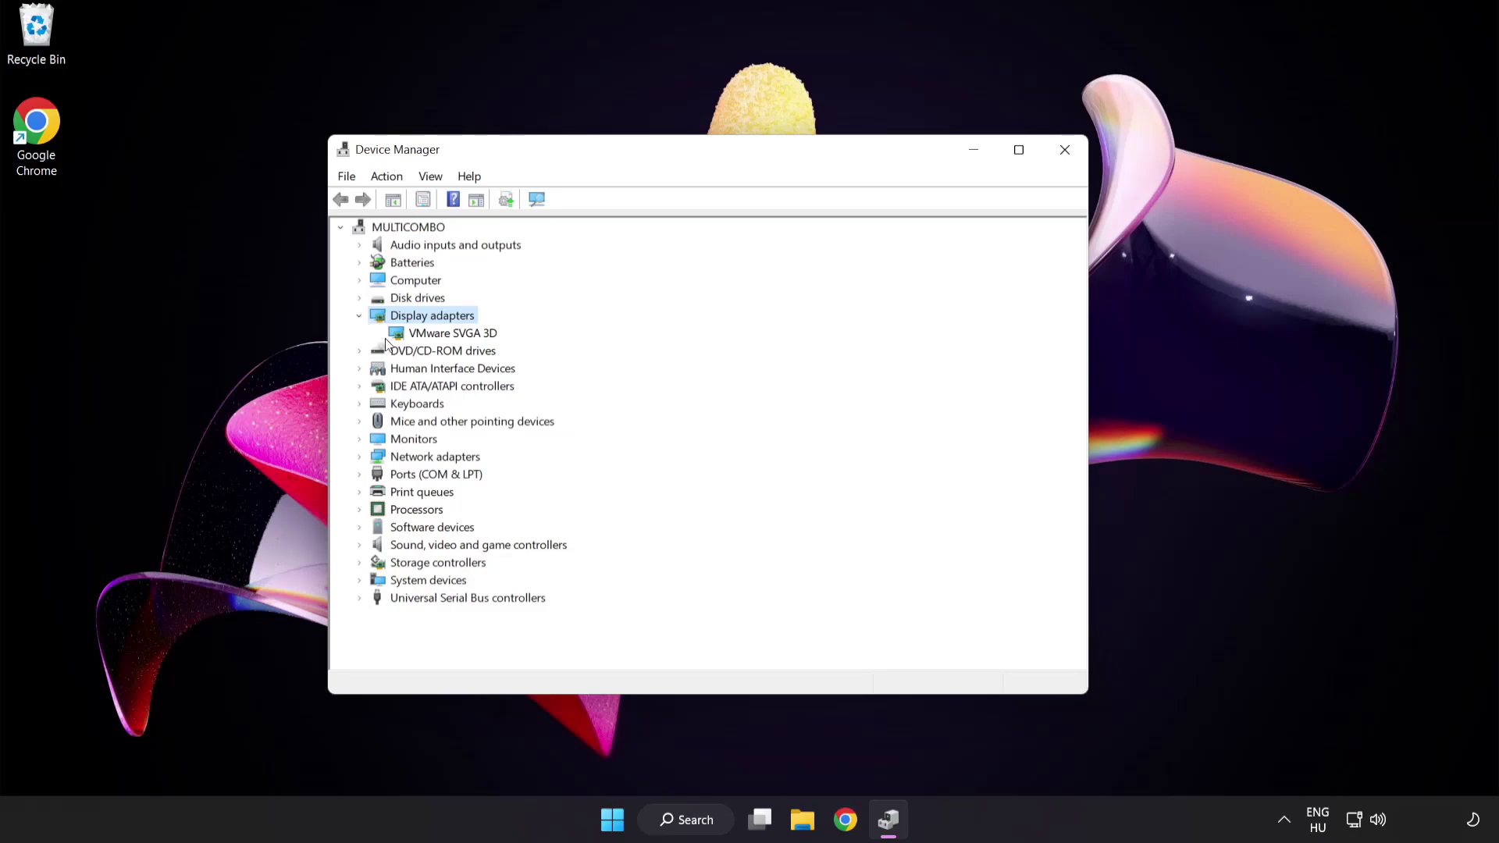
click(387, 339)
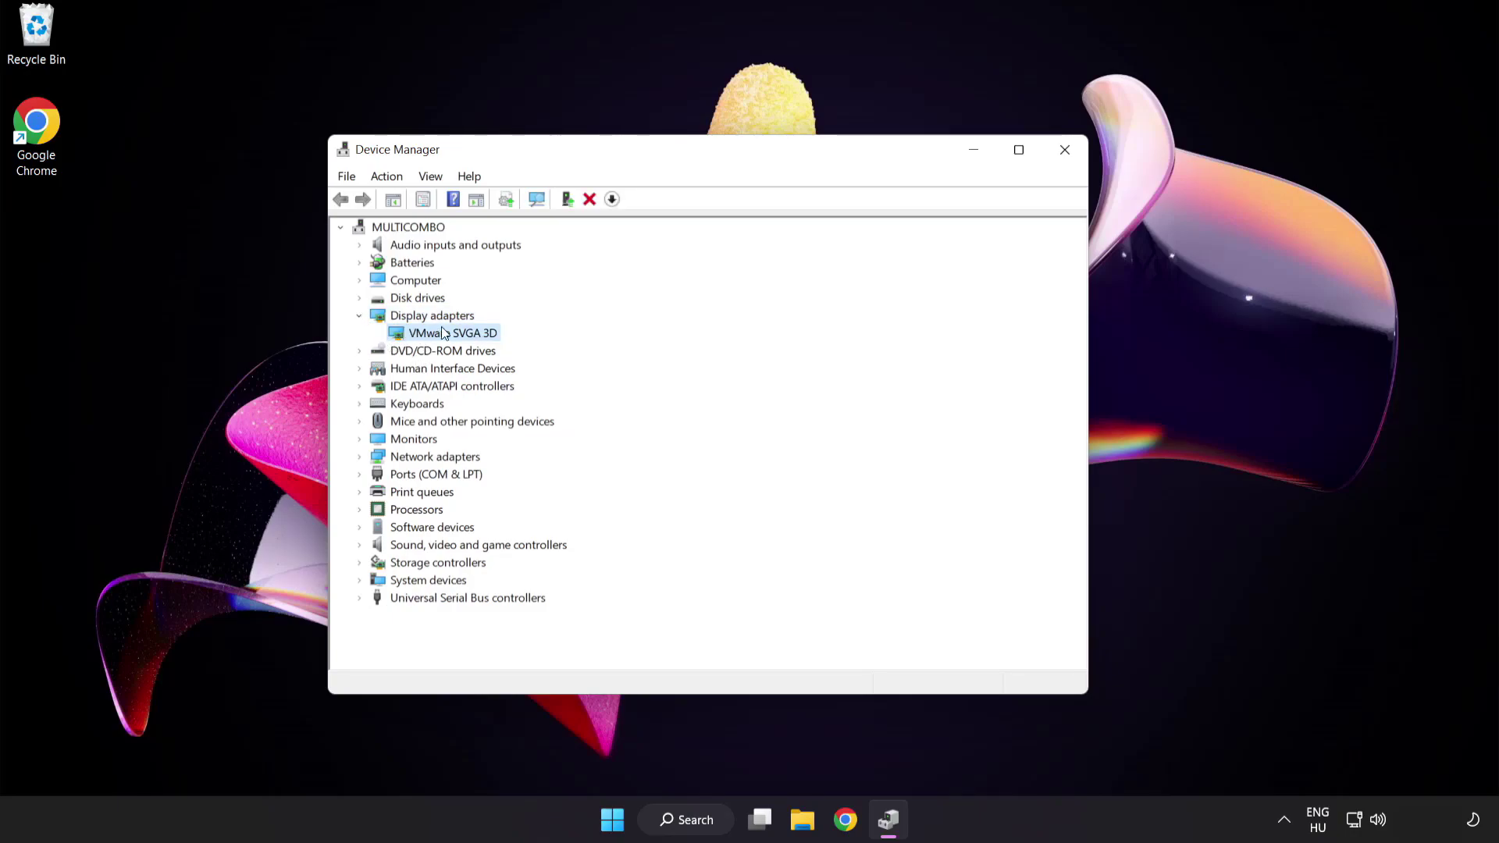
right_click(441, 334)
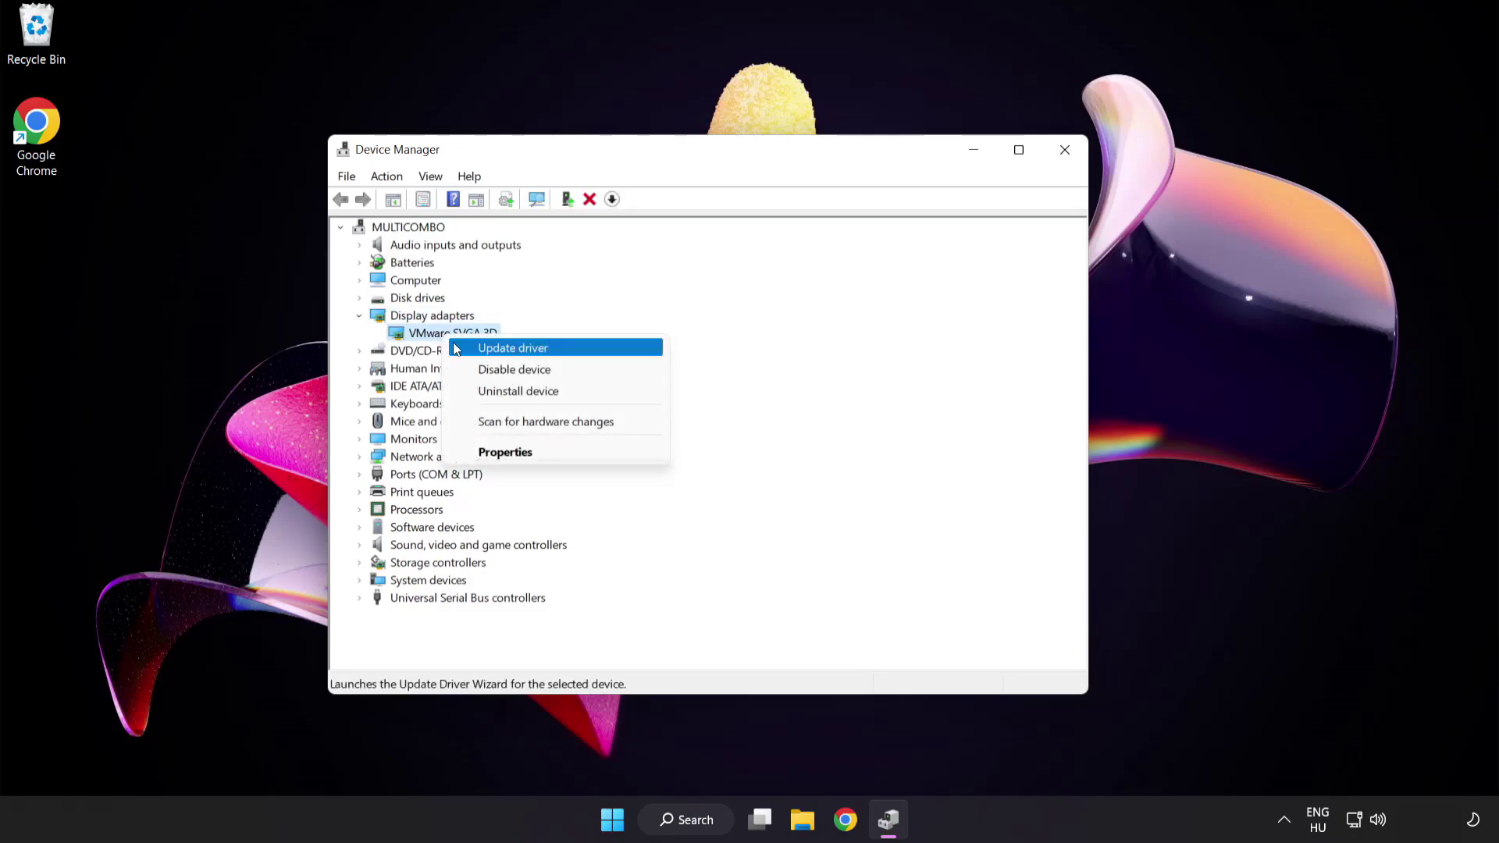
click(584, 353)
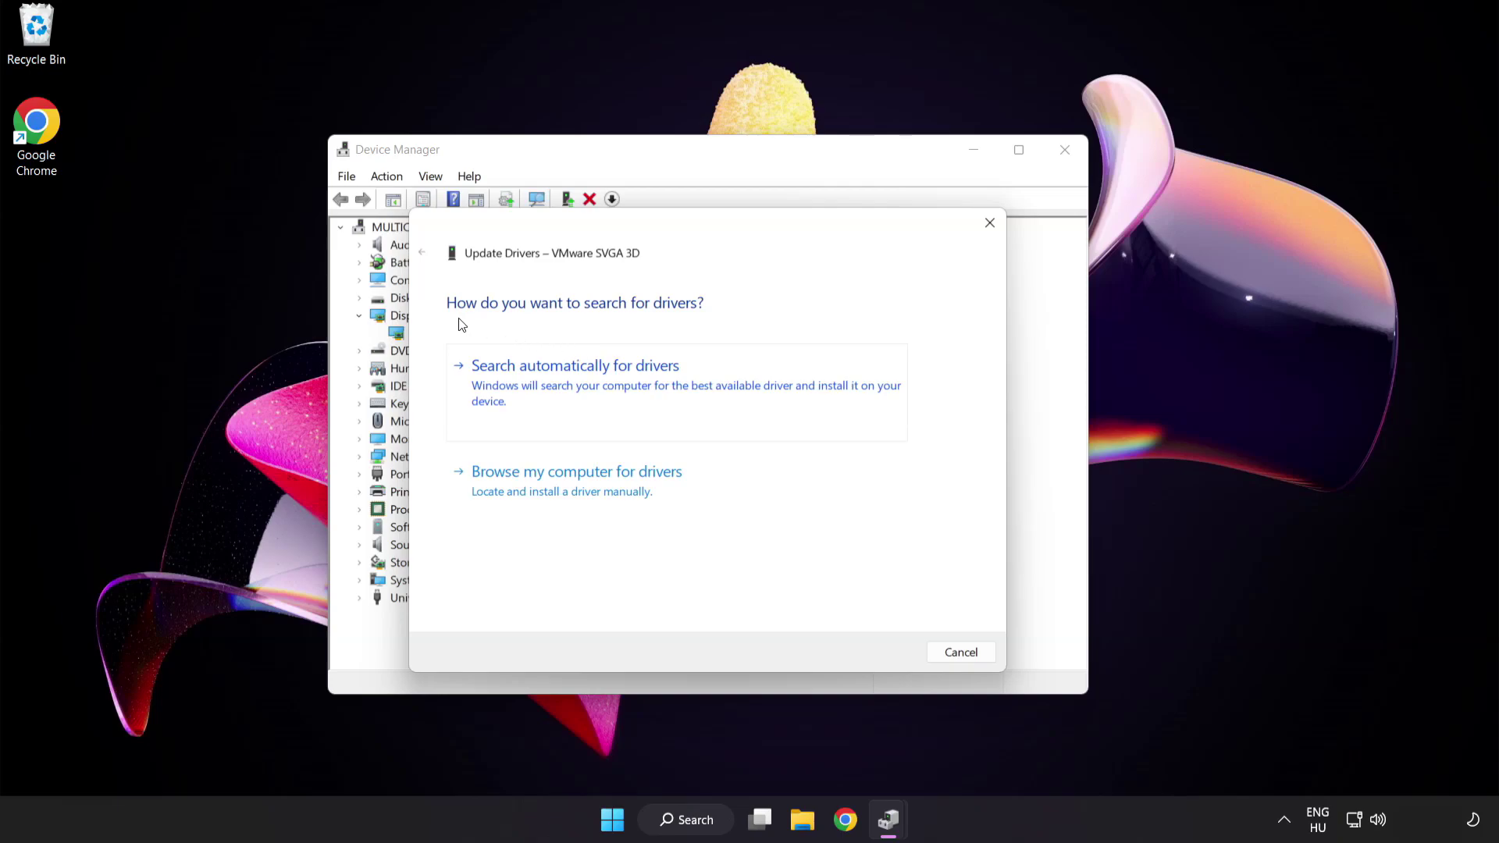
click(652, 388)
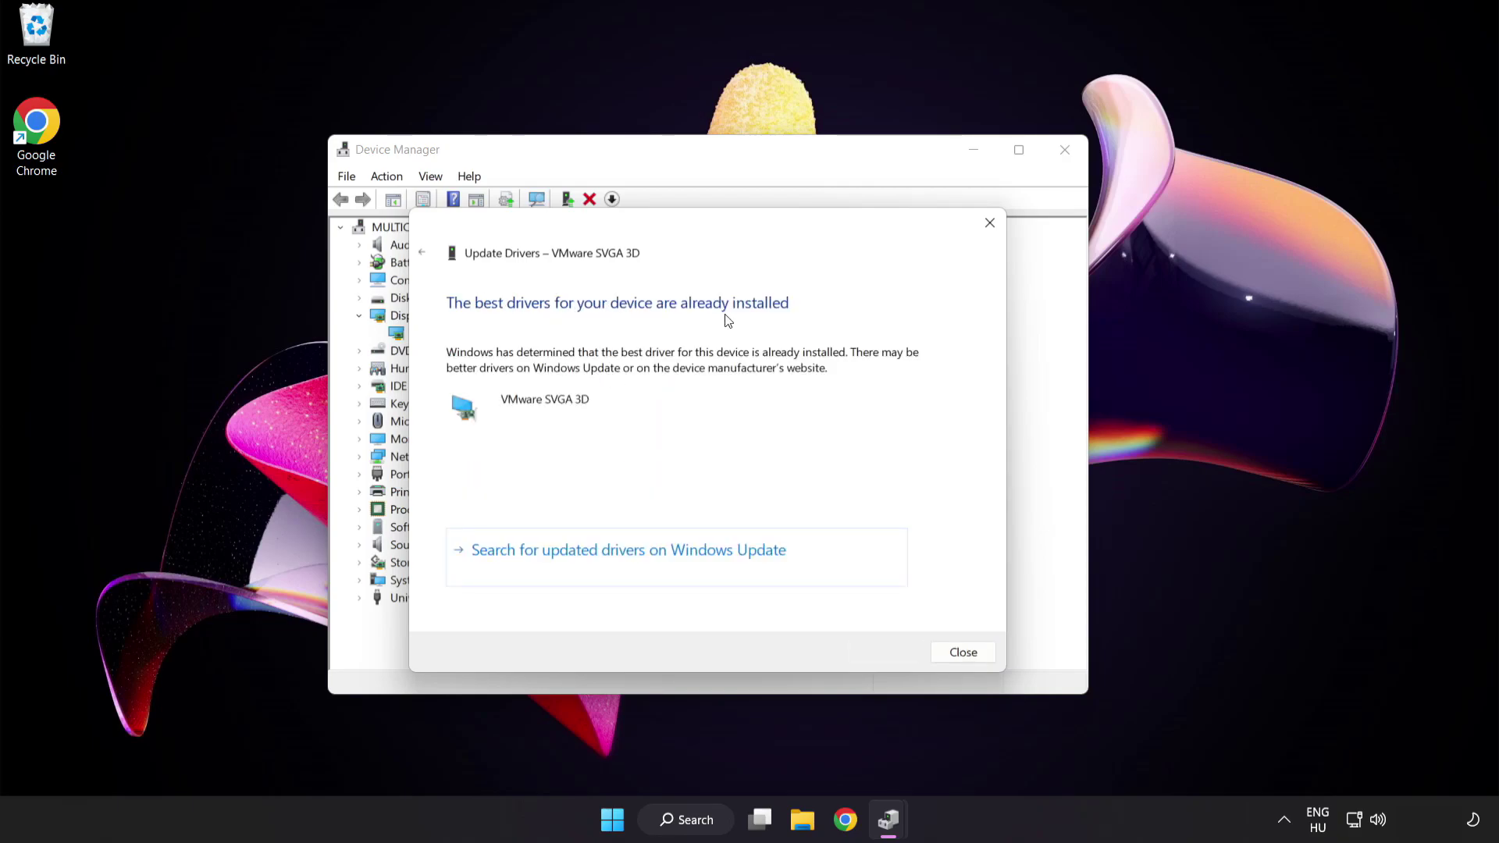
click(962, 653)
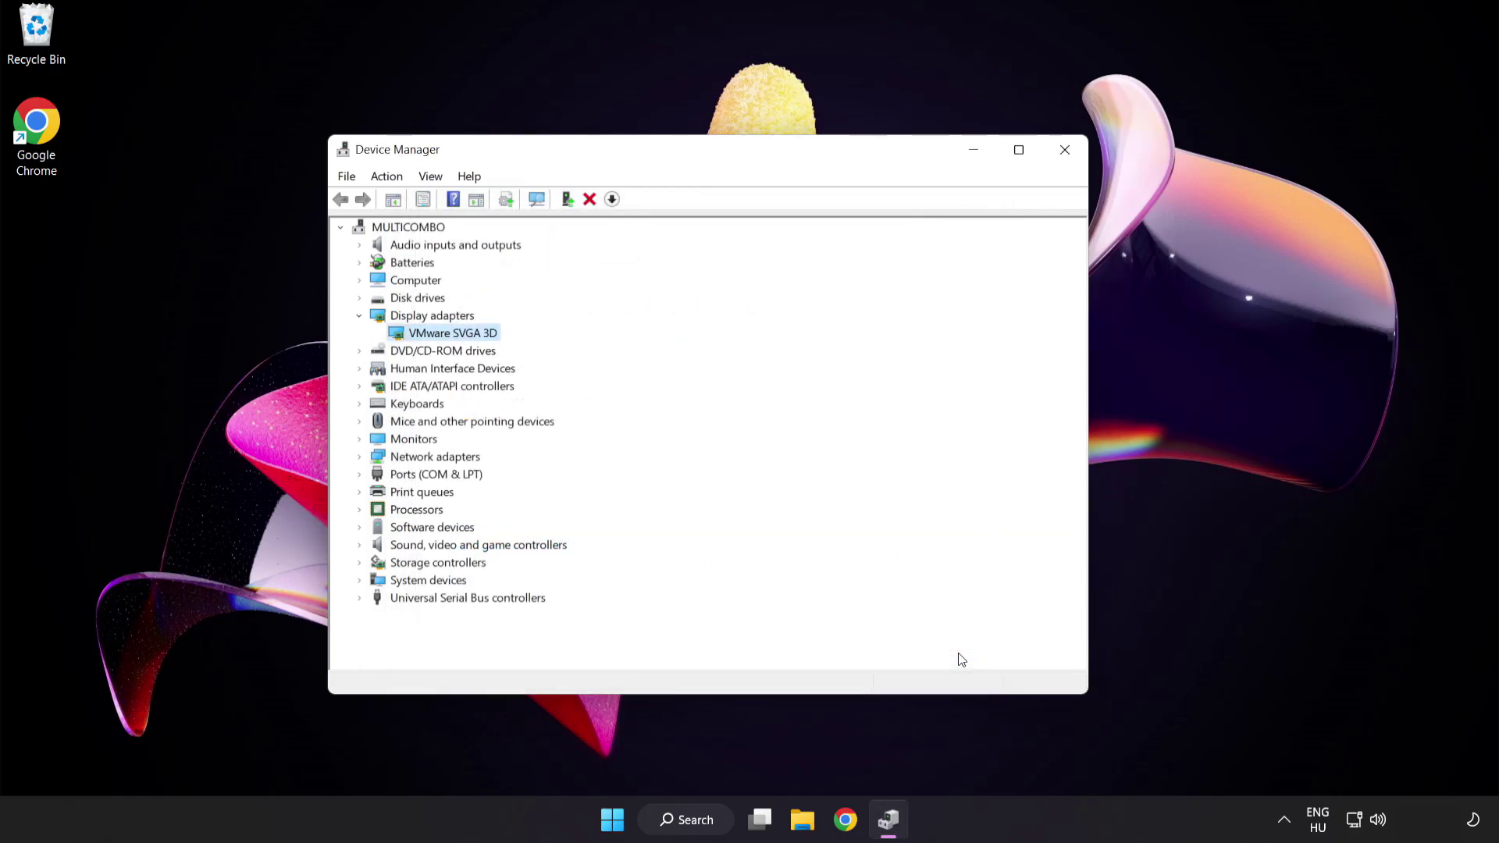
Close Device Manager, then run a Windows Update check that confirms the PC is up to date
click(1066, 151)
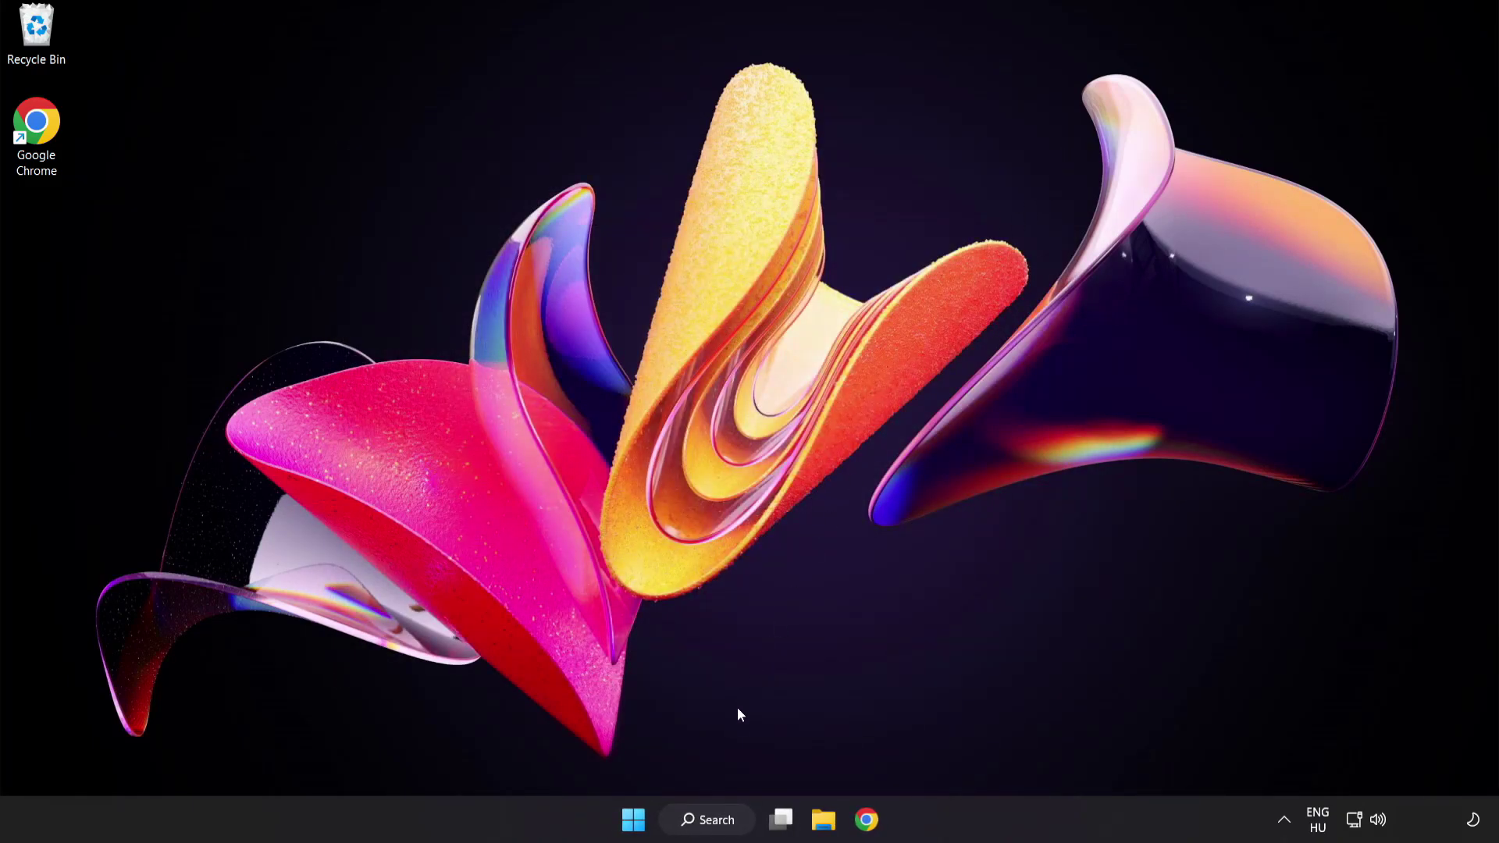
click(708, 820)
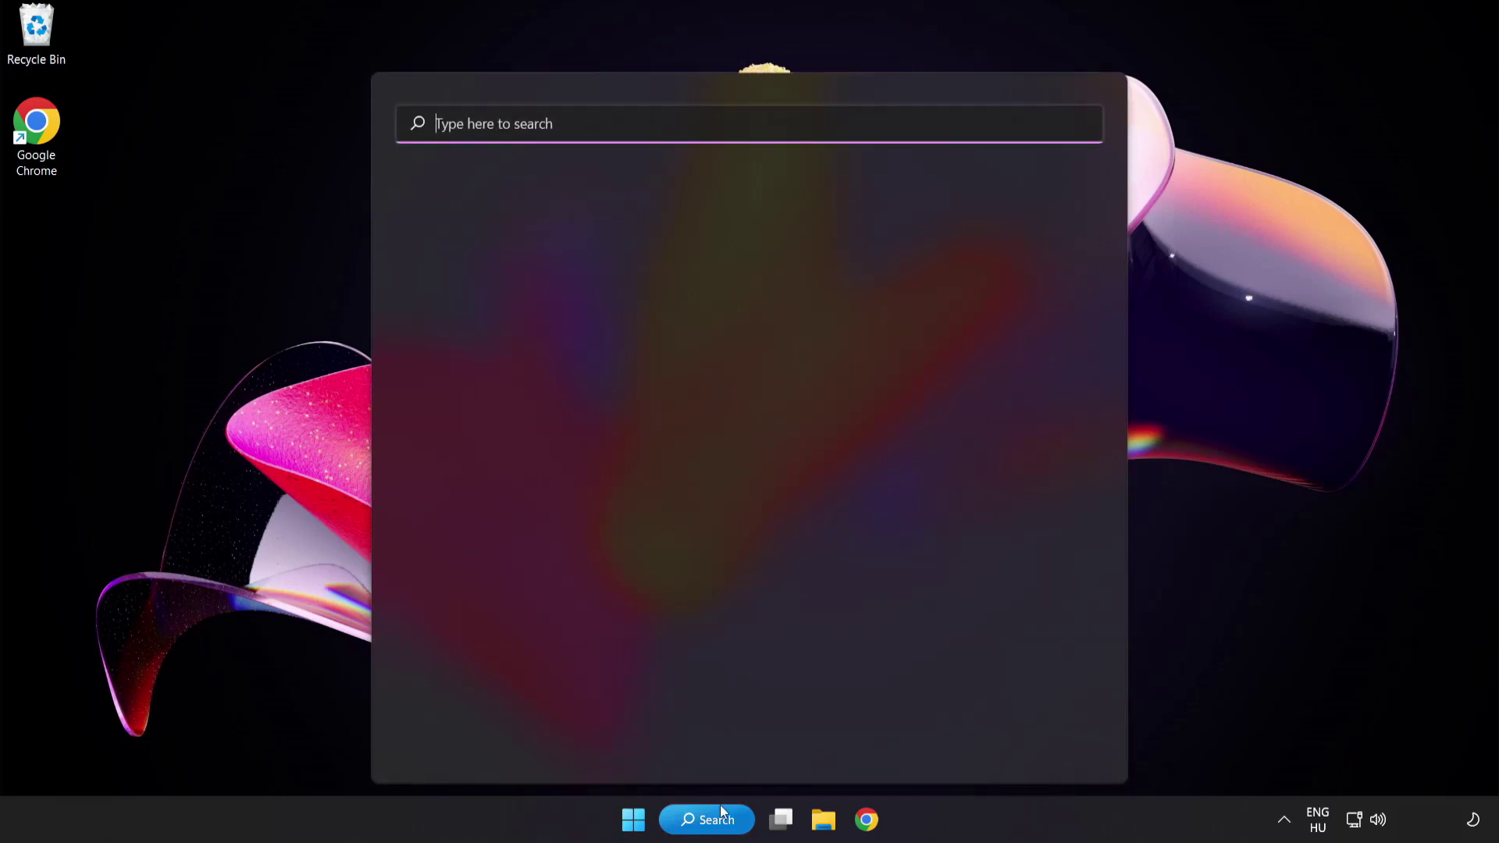
text(update)
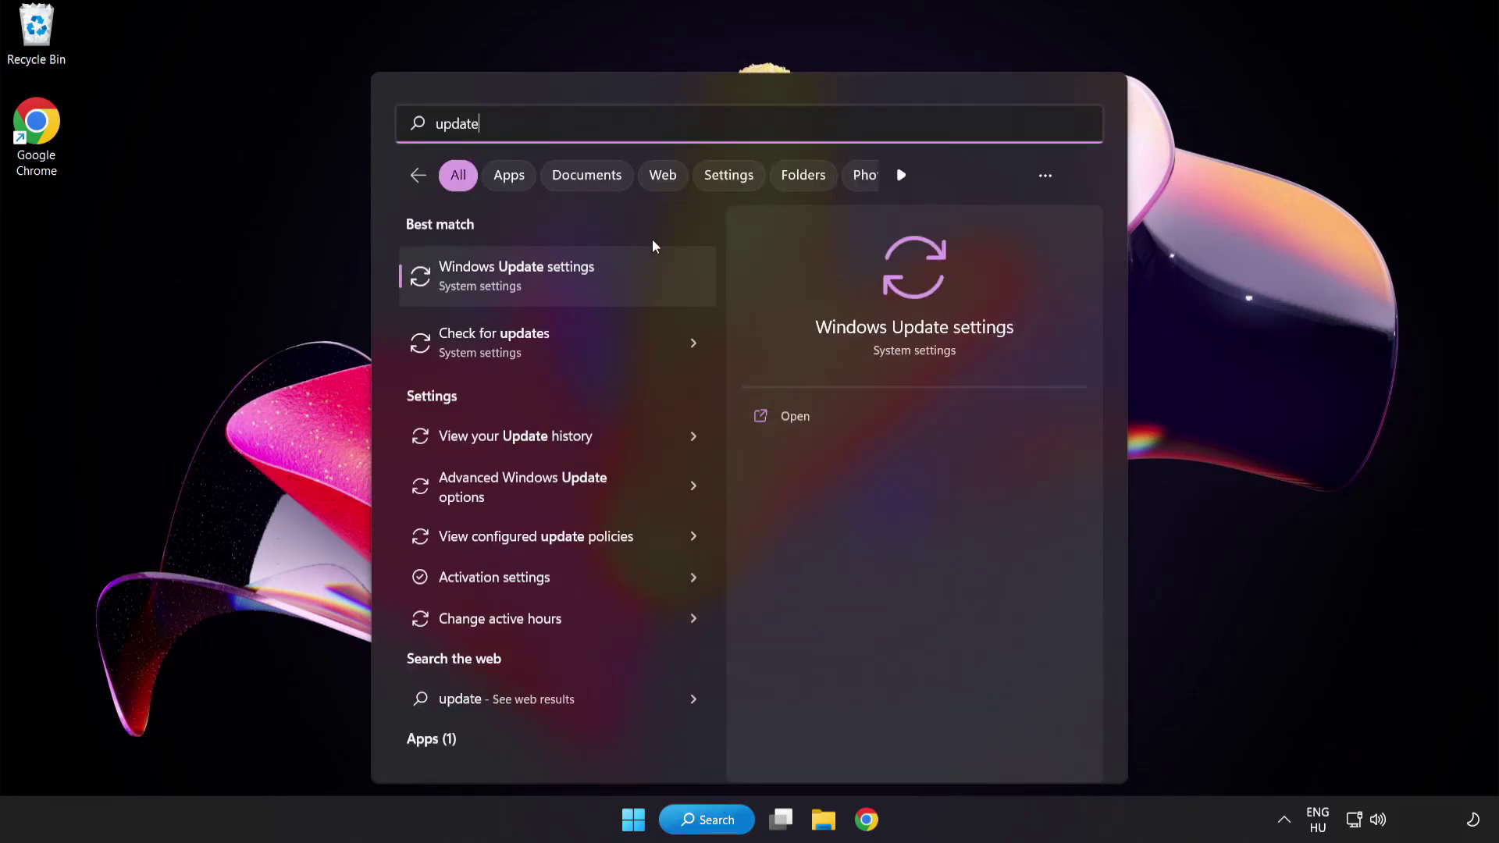
click(573, 289)
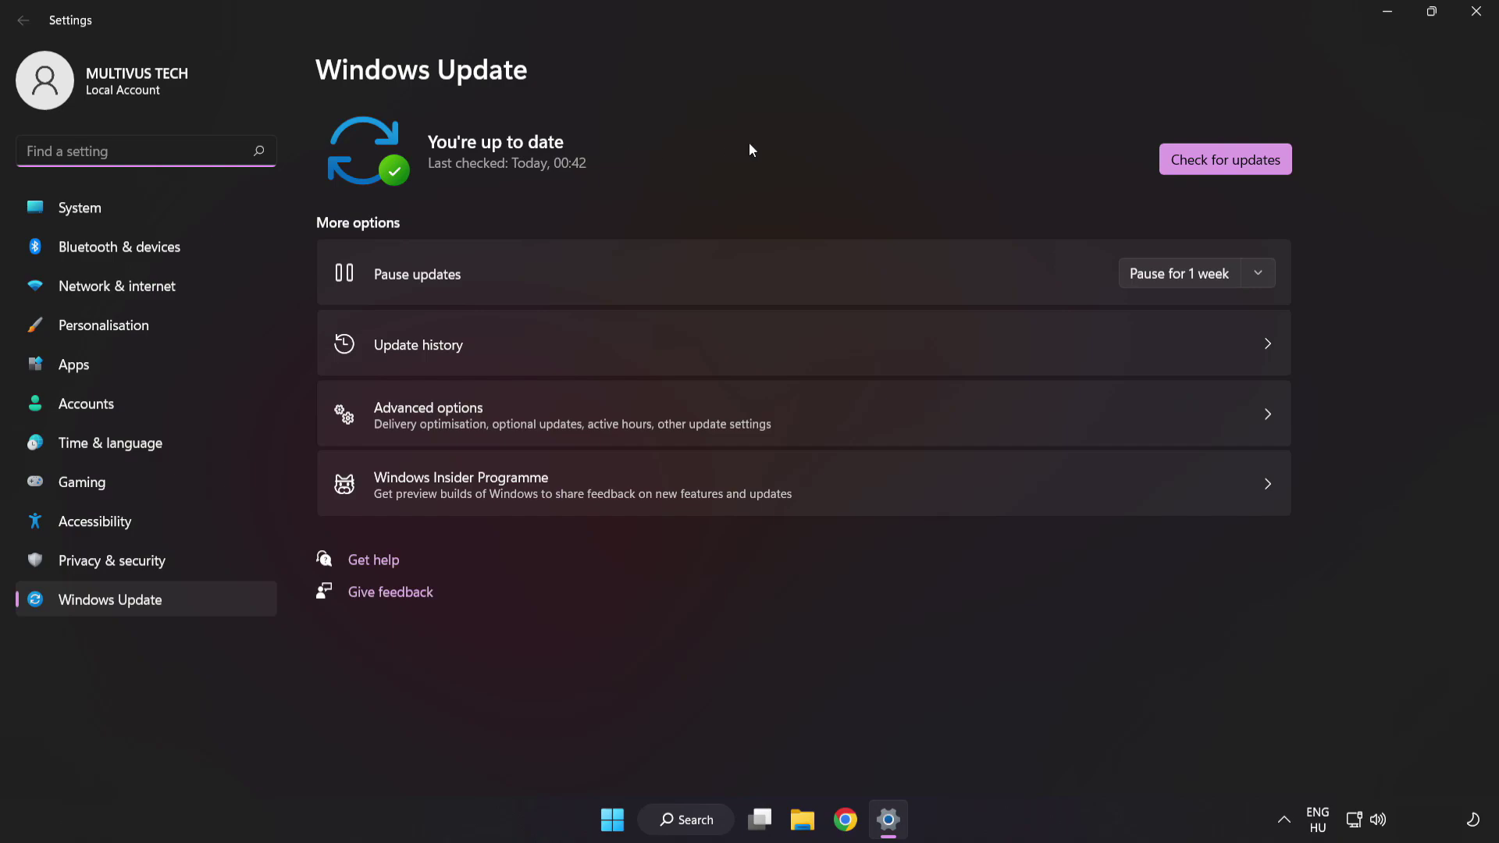
click(1219, 169)
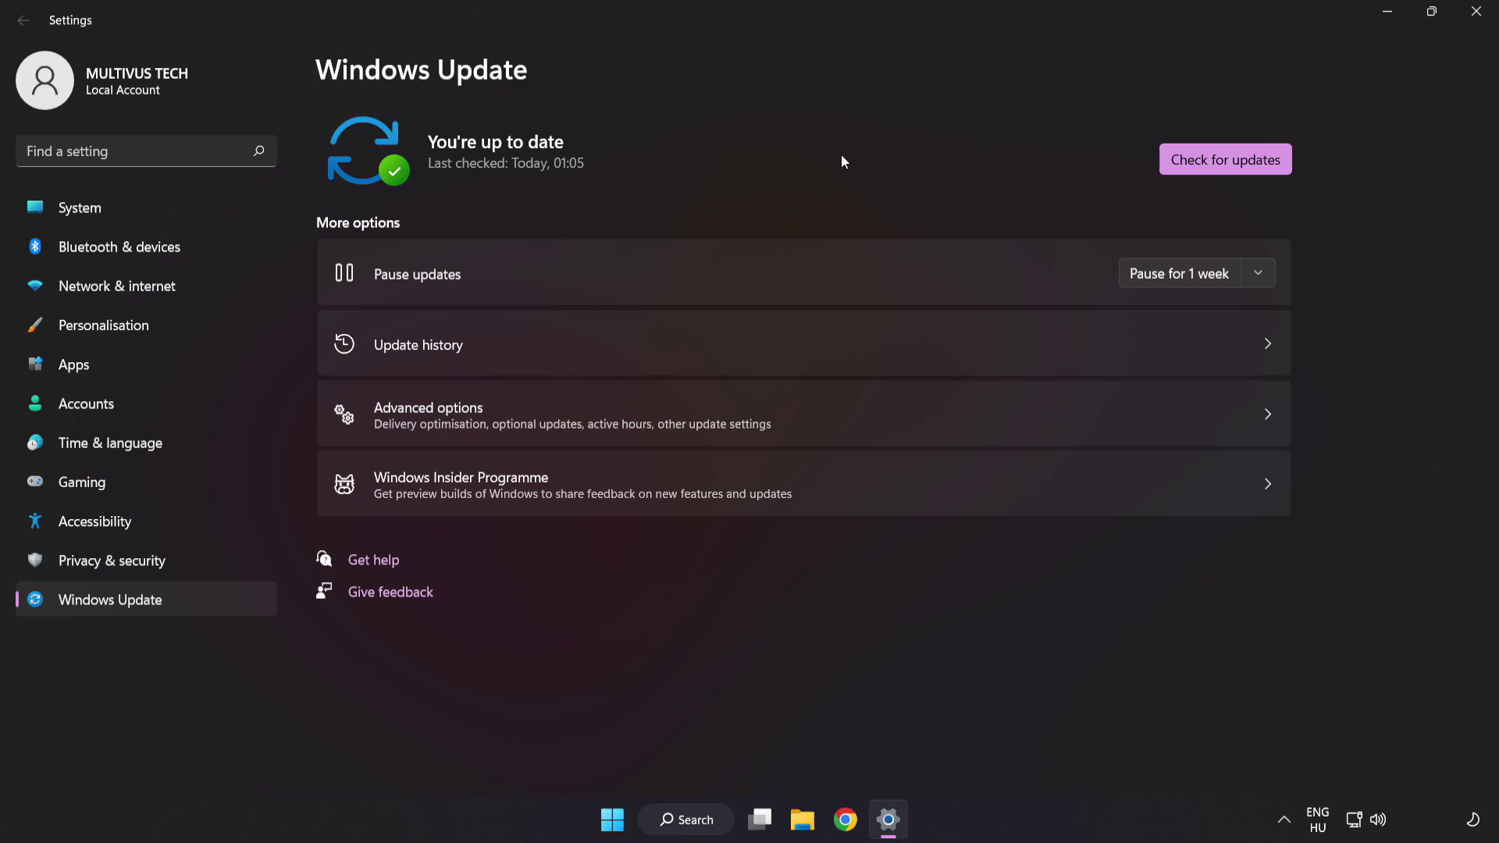
click(1475, 12)
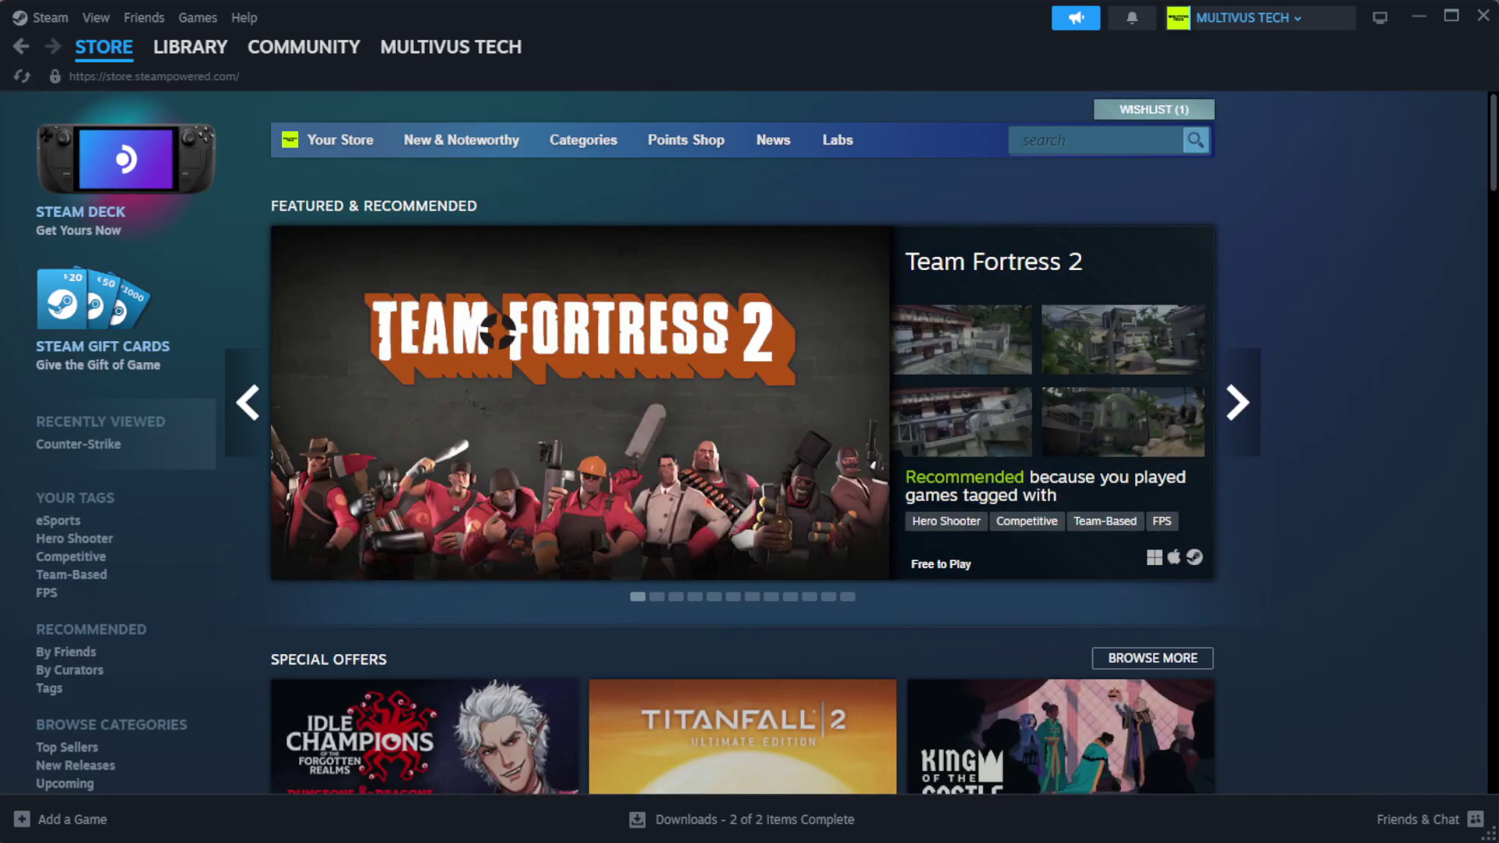
Verify the game's files from Steam Properties > Installed Files, validating all 1039 files
mouse_move(211, 59)
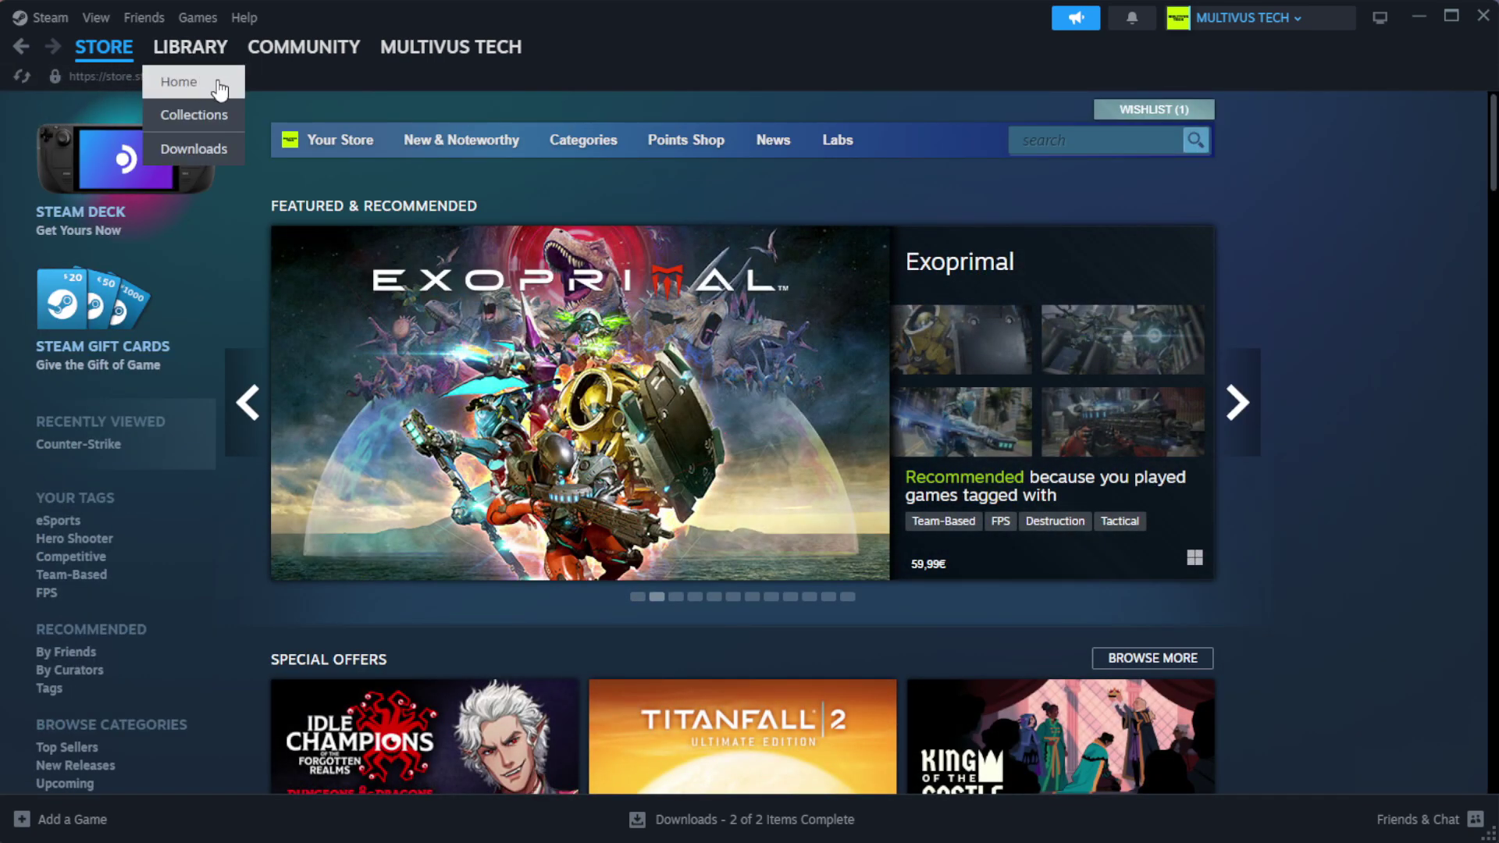
click(218, 86)
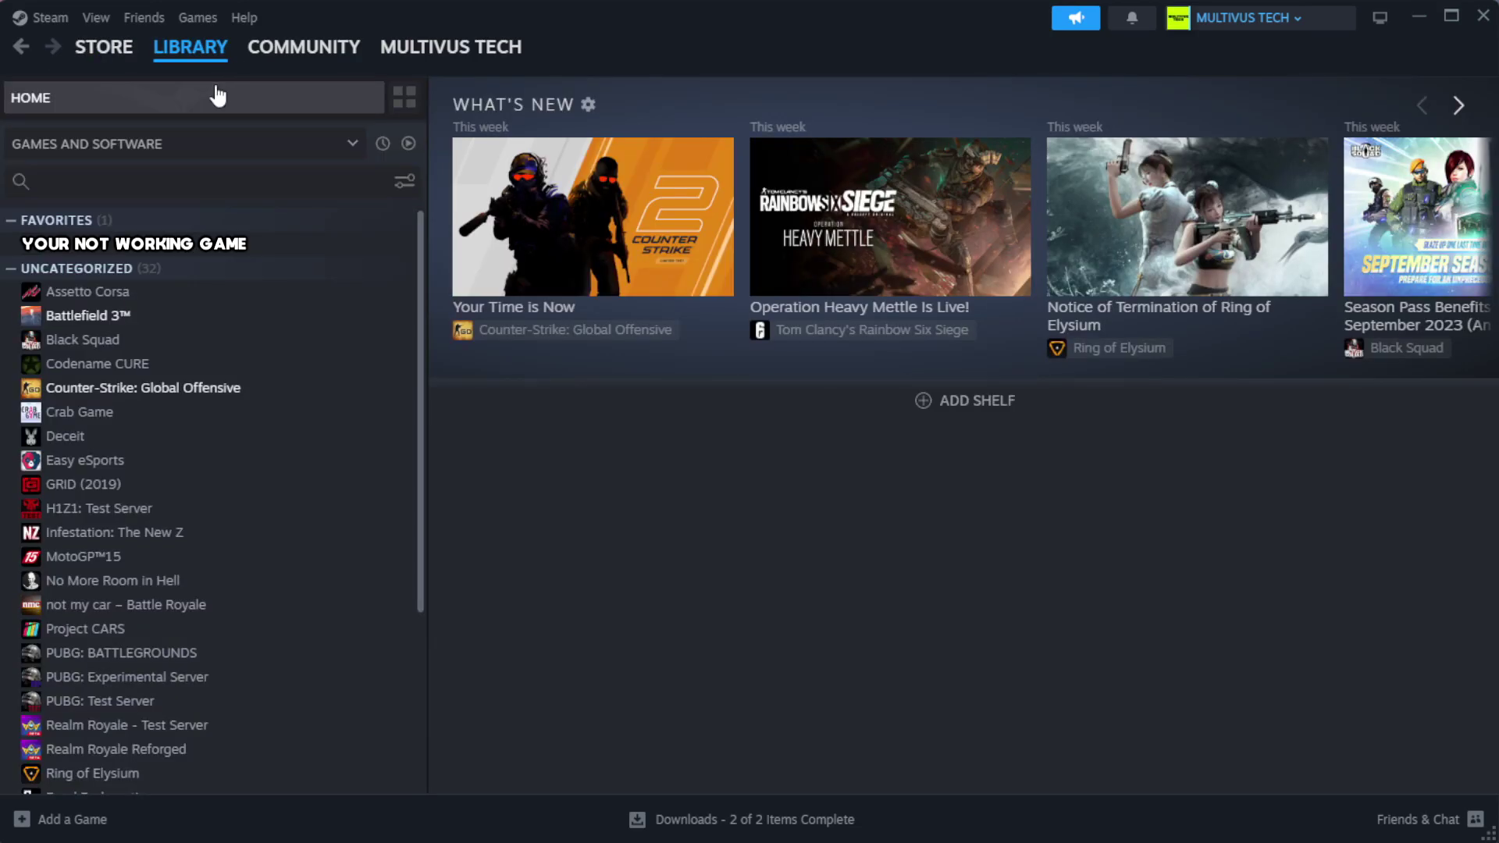
right_click(369, 247)
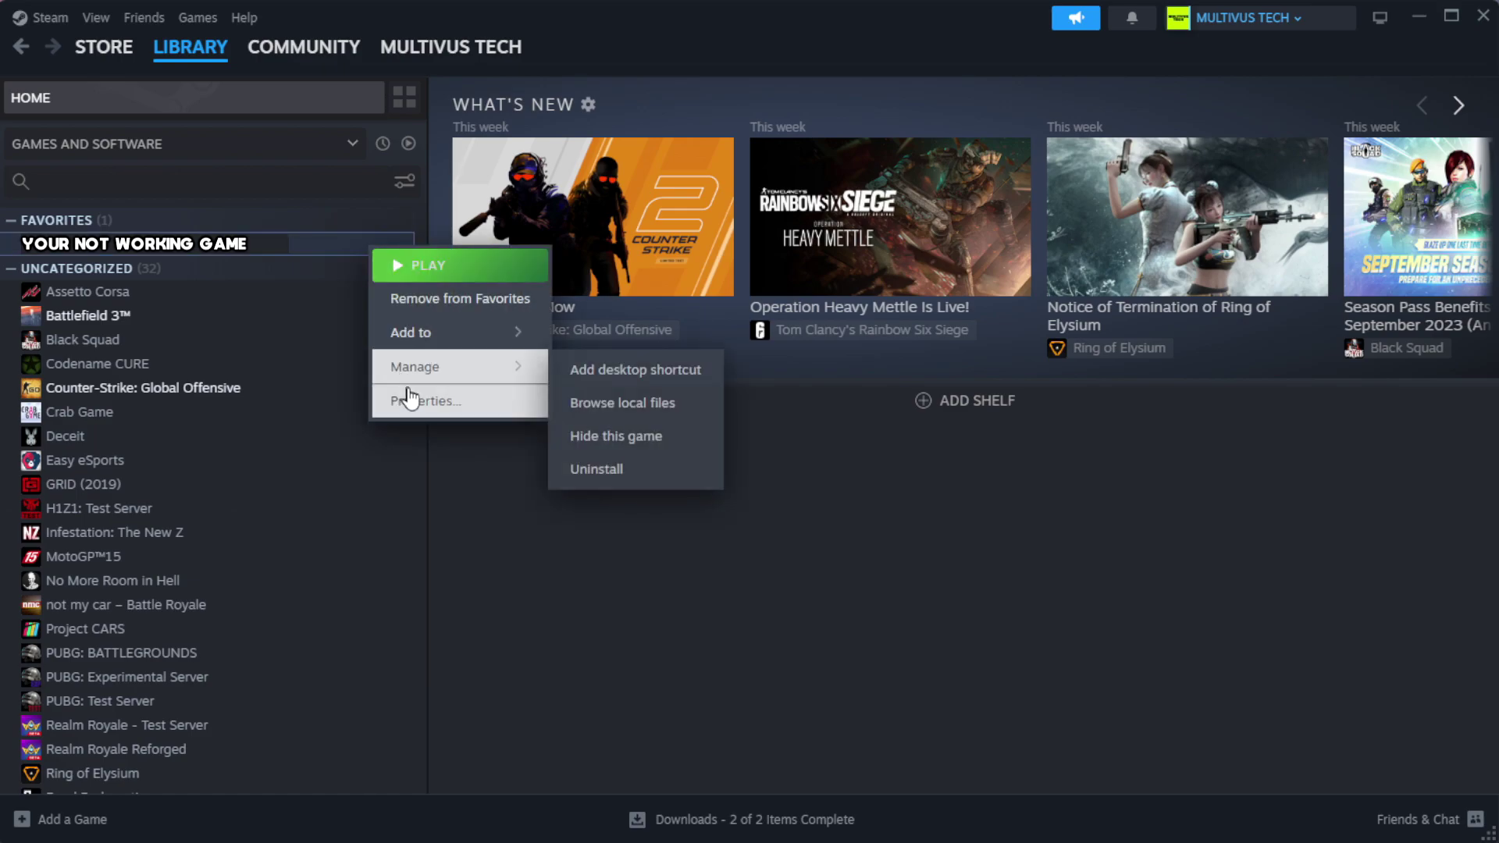
click(472, 412)
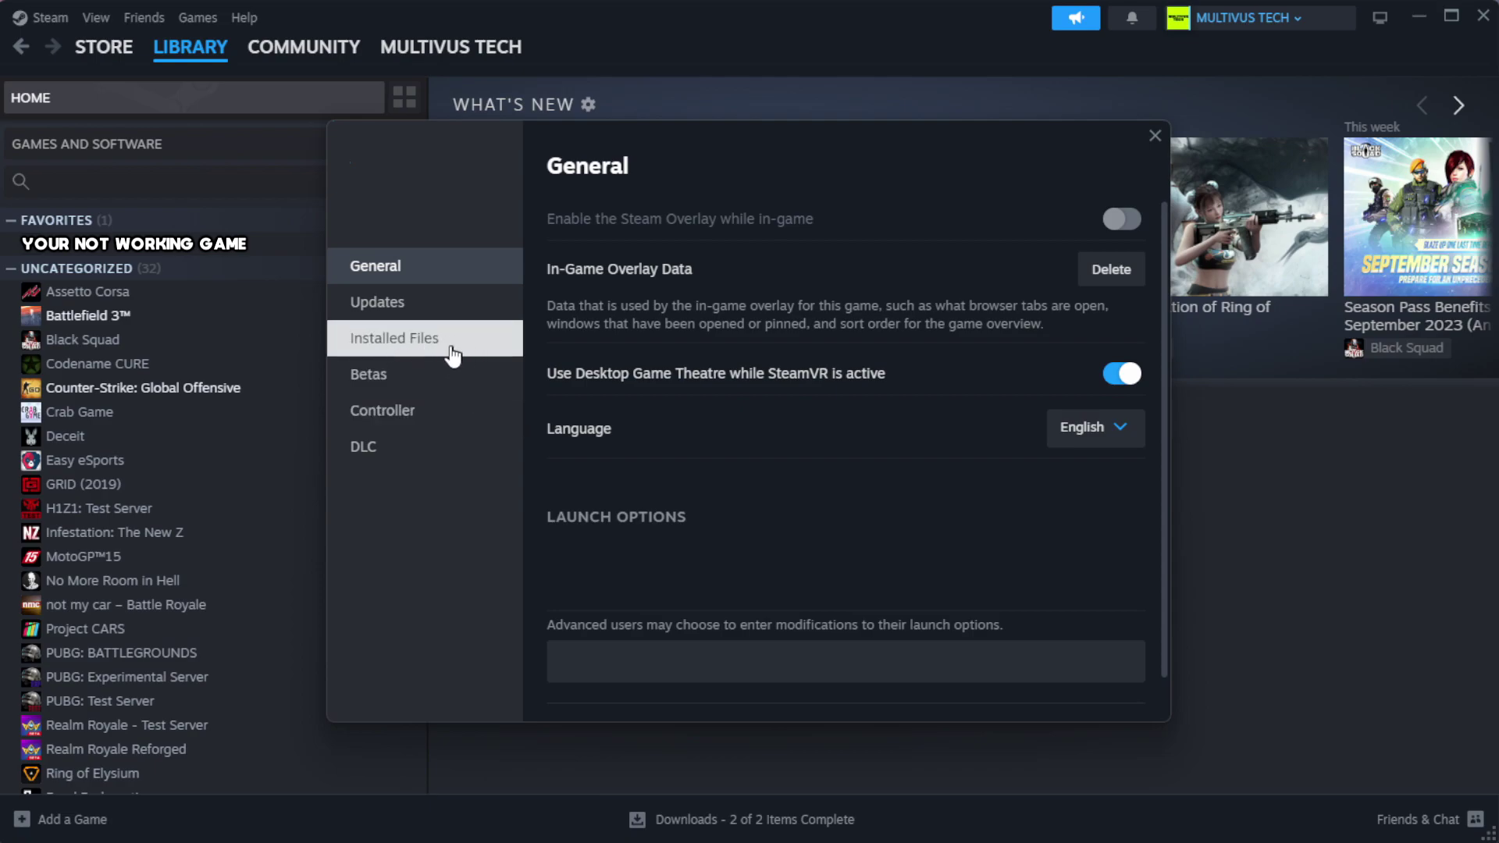
click(493, 356)
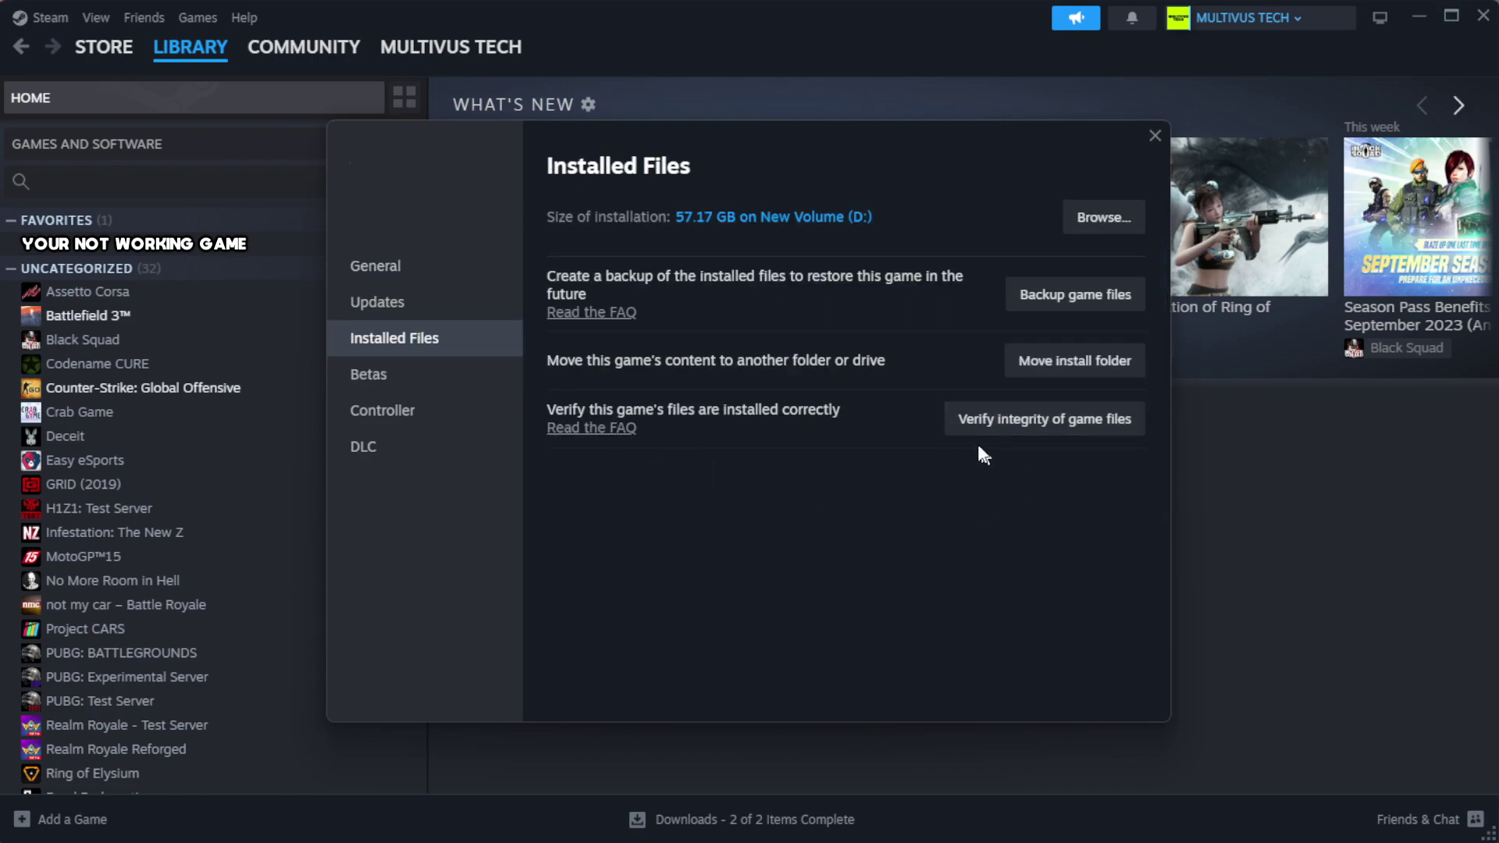
click(1053, 433)
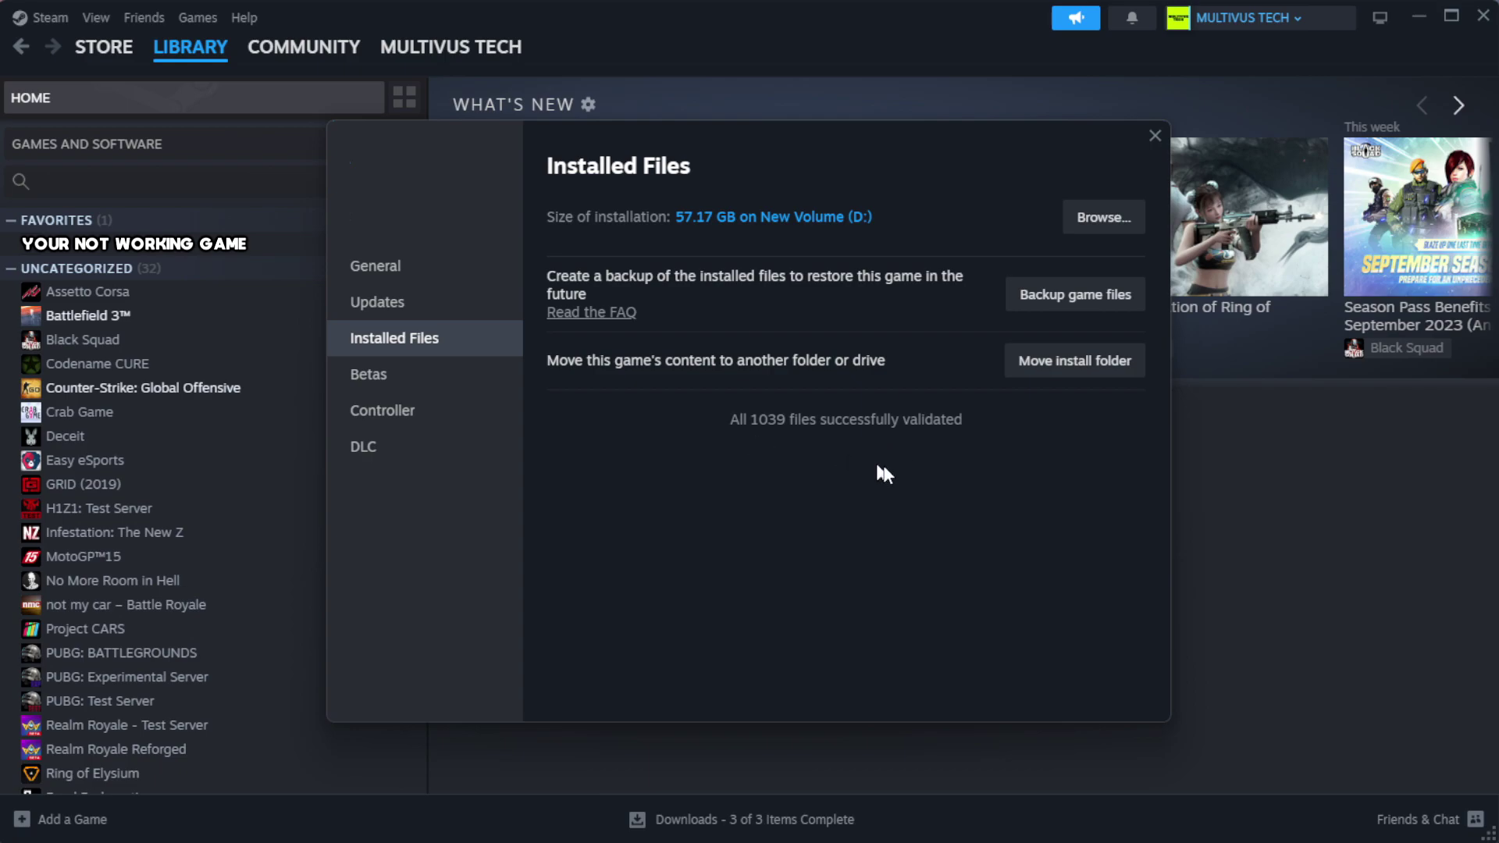
Browse to the game's steamapps\common folder and open the YOUR NOT WORKING GAME shortcut's Properties
click(1100, 234)
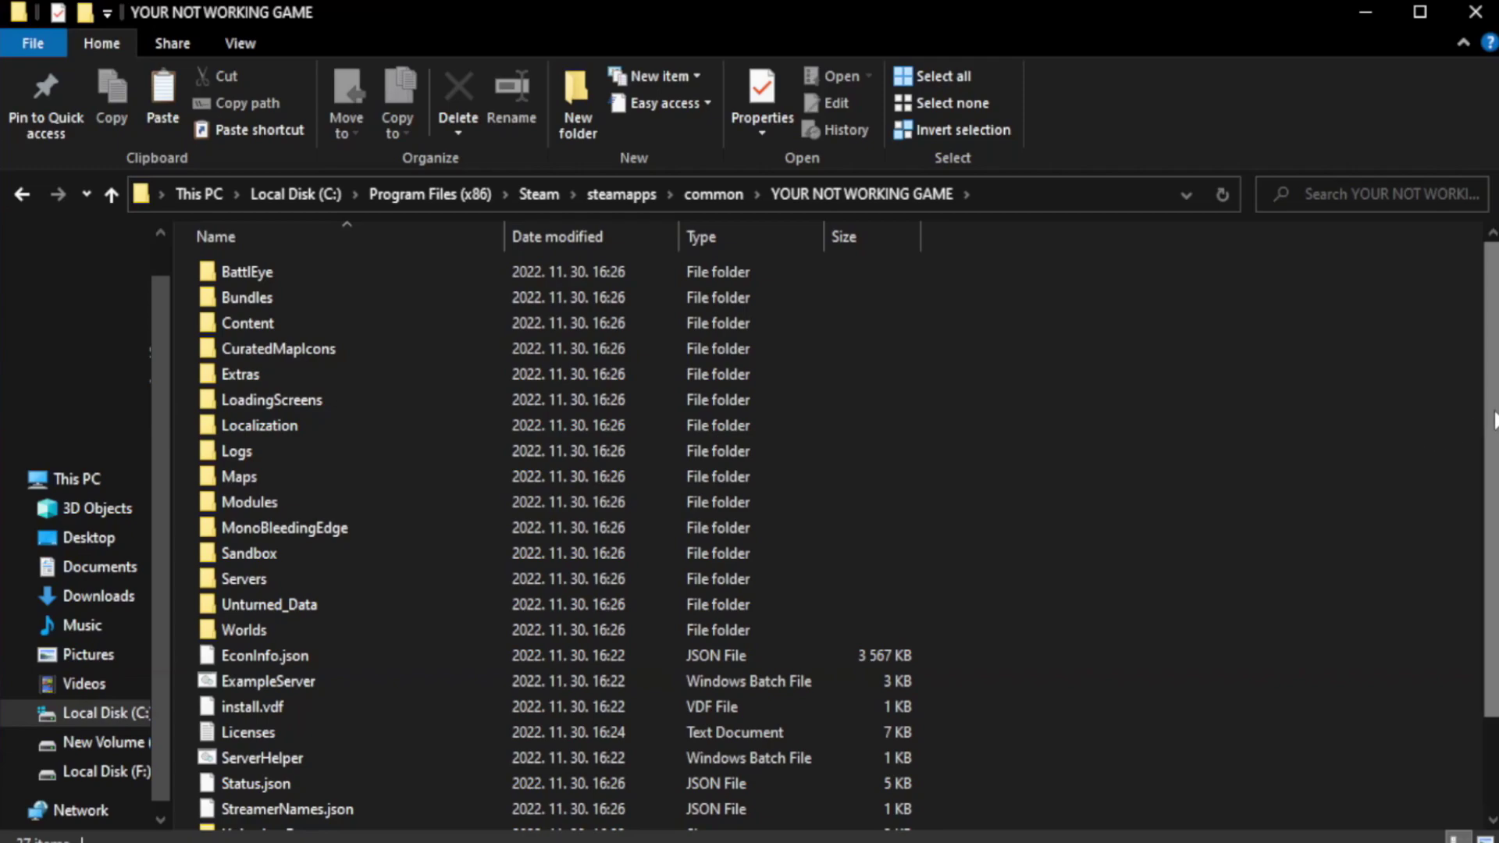
scroll(1494, 555, down, 2)
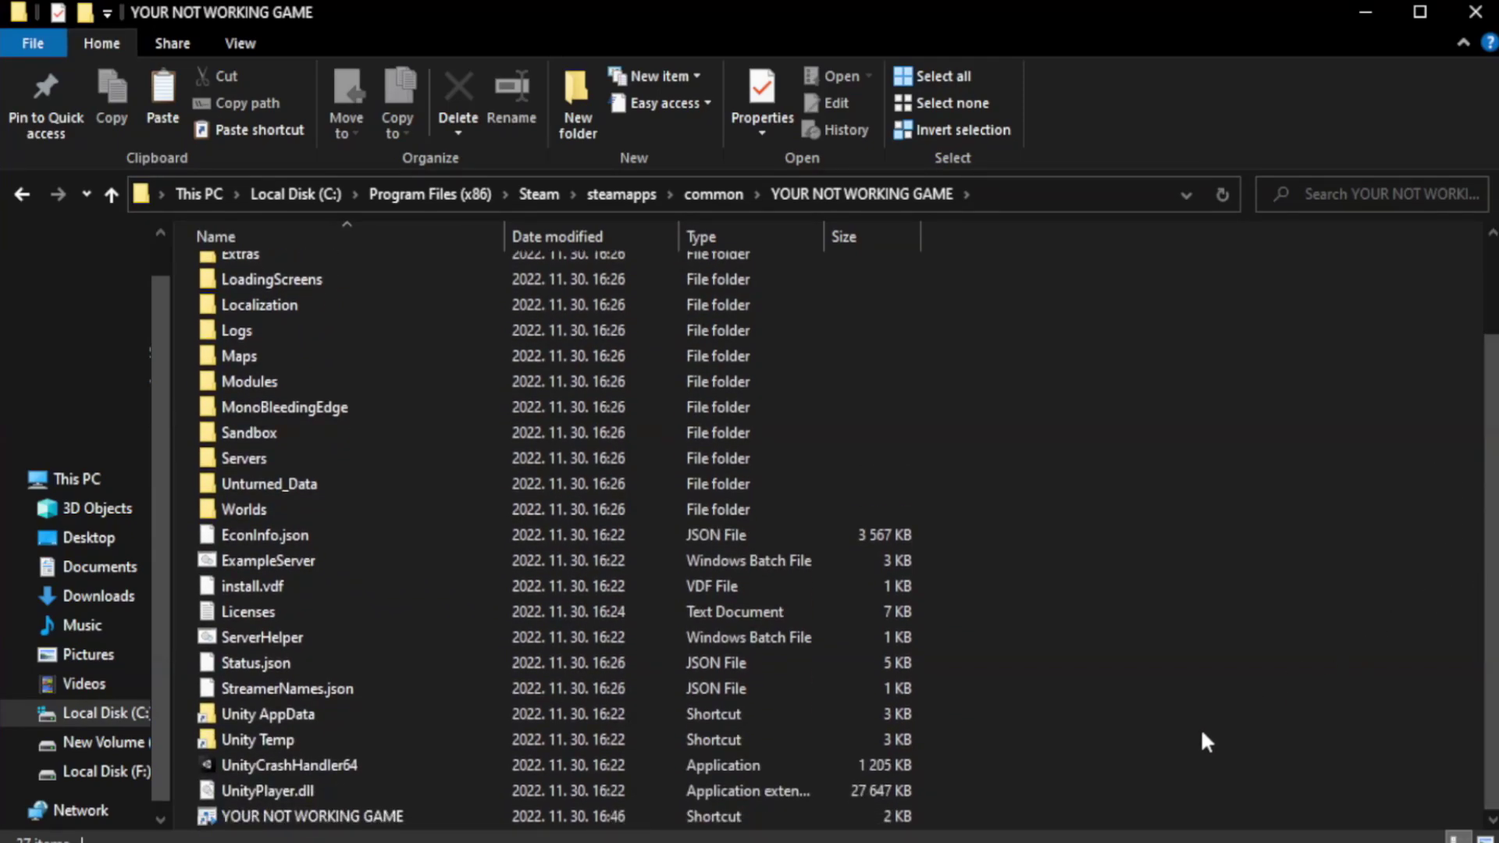
click(584, 824)
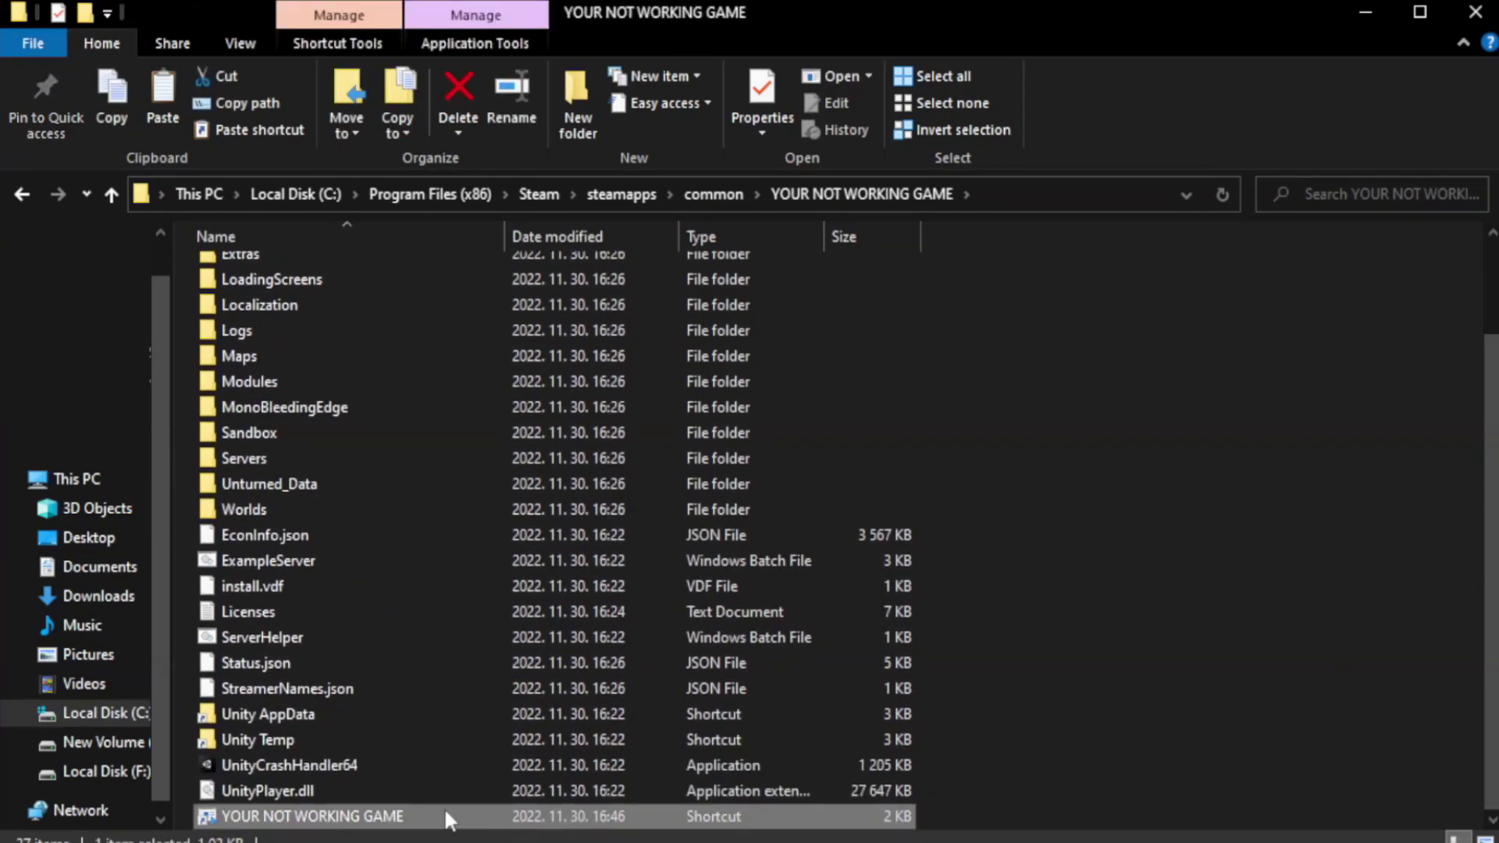
right_click(501, 817)
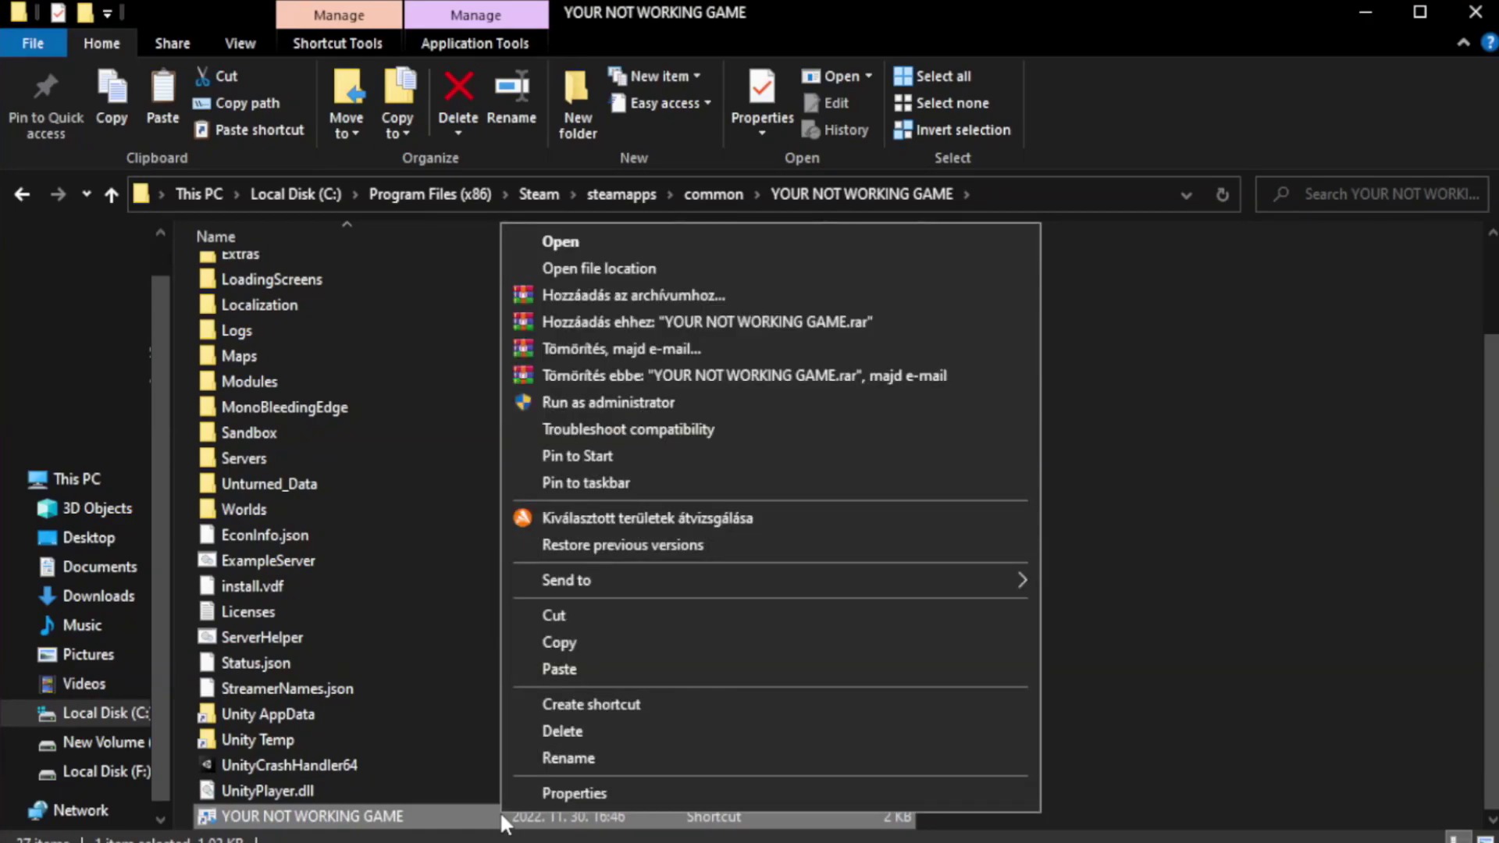
click(765, 793)
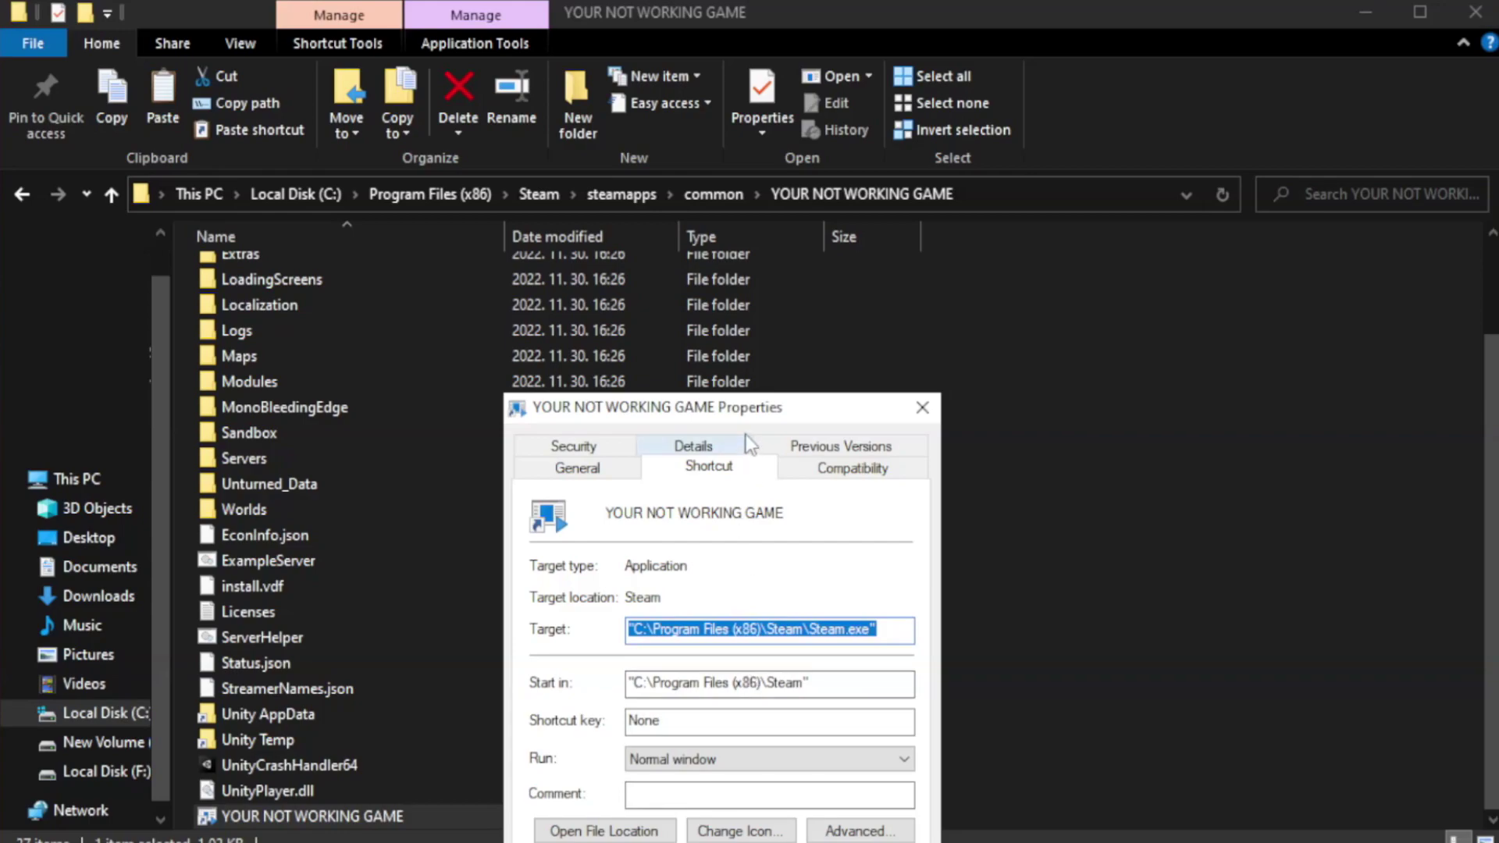
drag(752, 412, 753, 153)
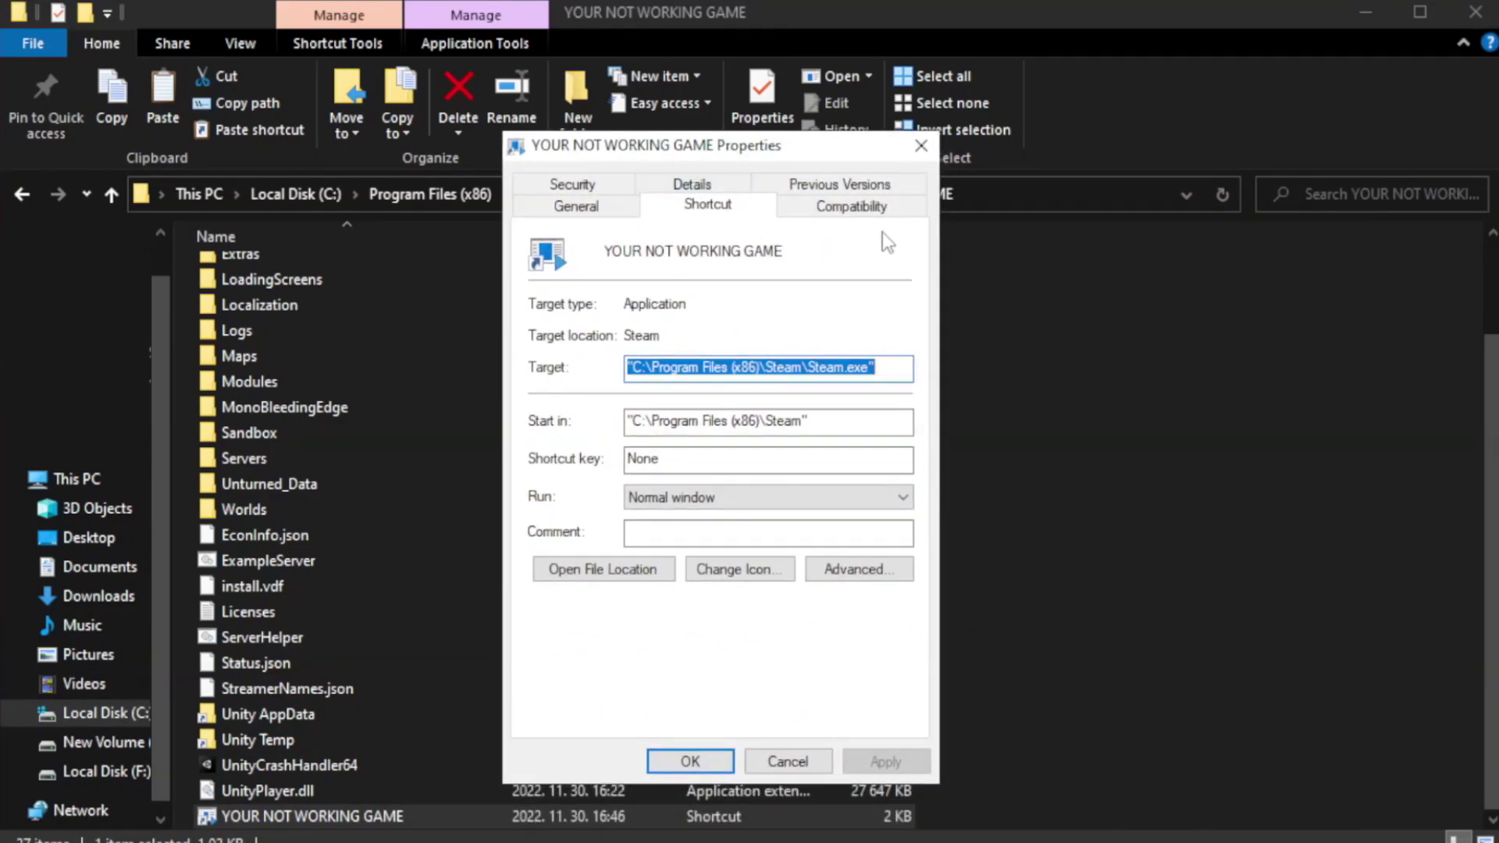
Set Windows 8 compatibility mode, disable fullscreen optimizations and run as administrator, then apply
click(846, 211)
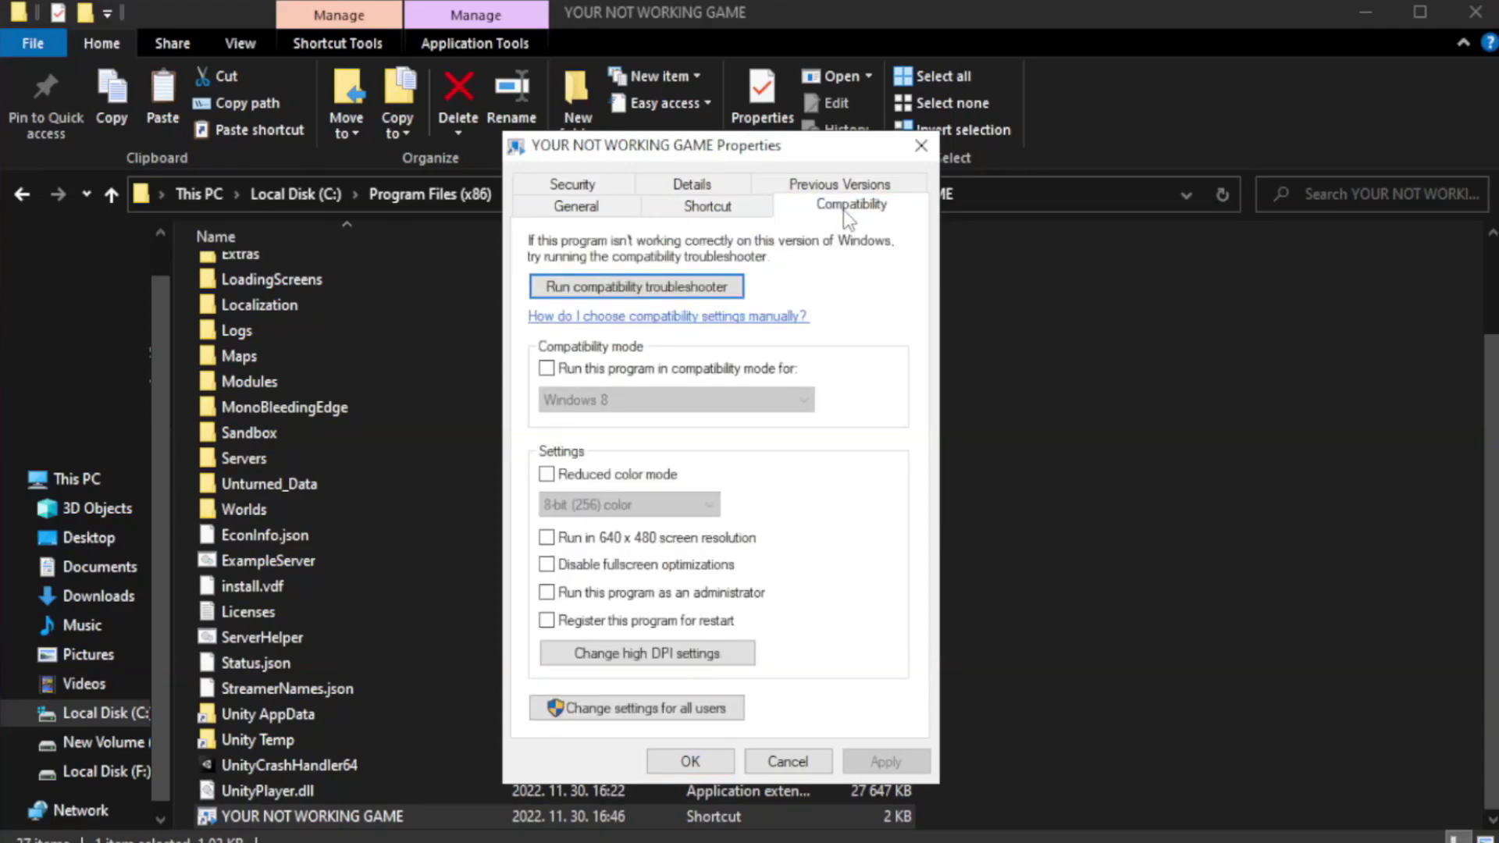
click(593, 367)
click(636, 398)
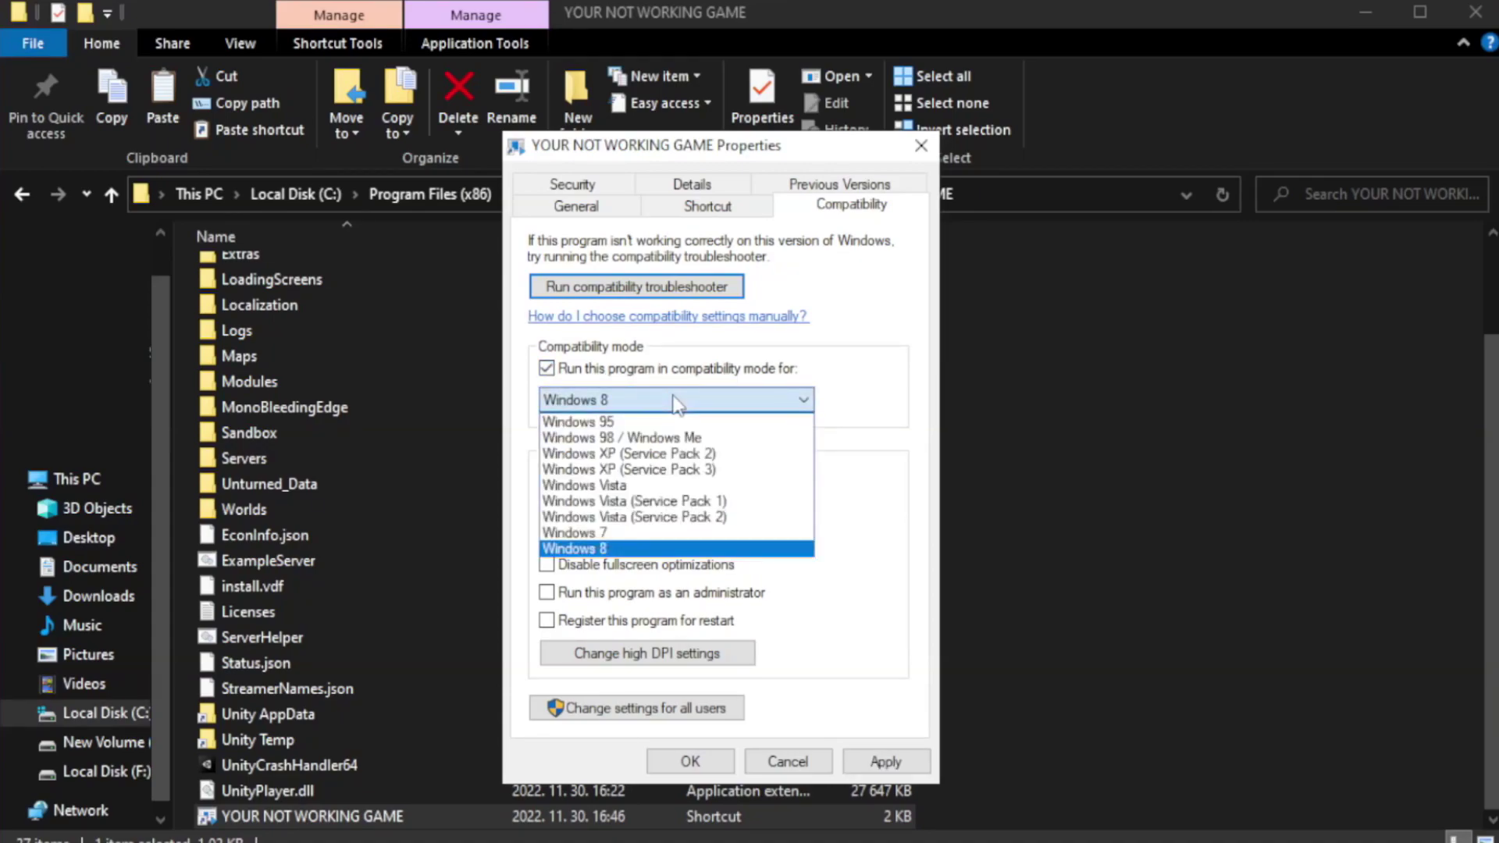
click(634, 549)
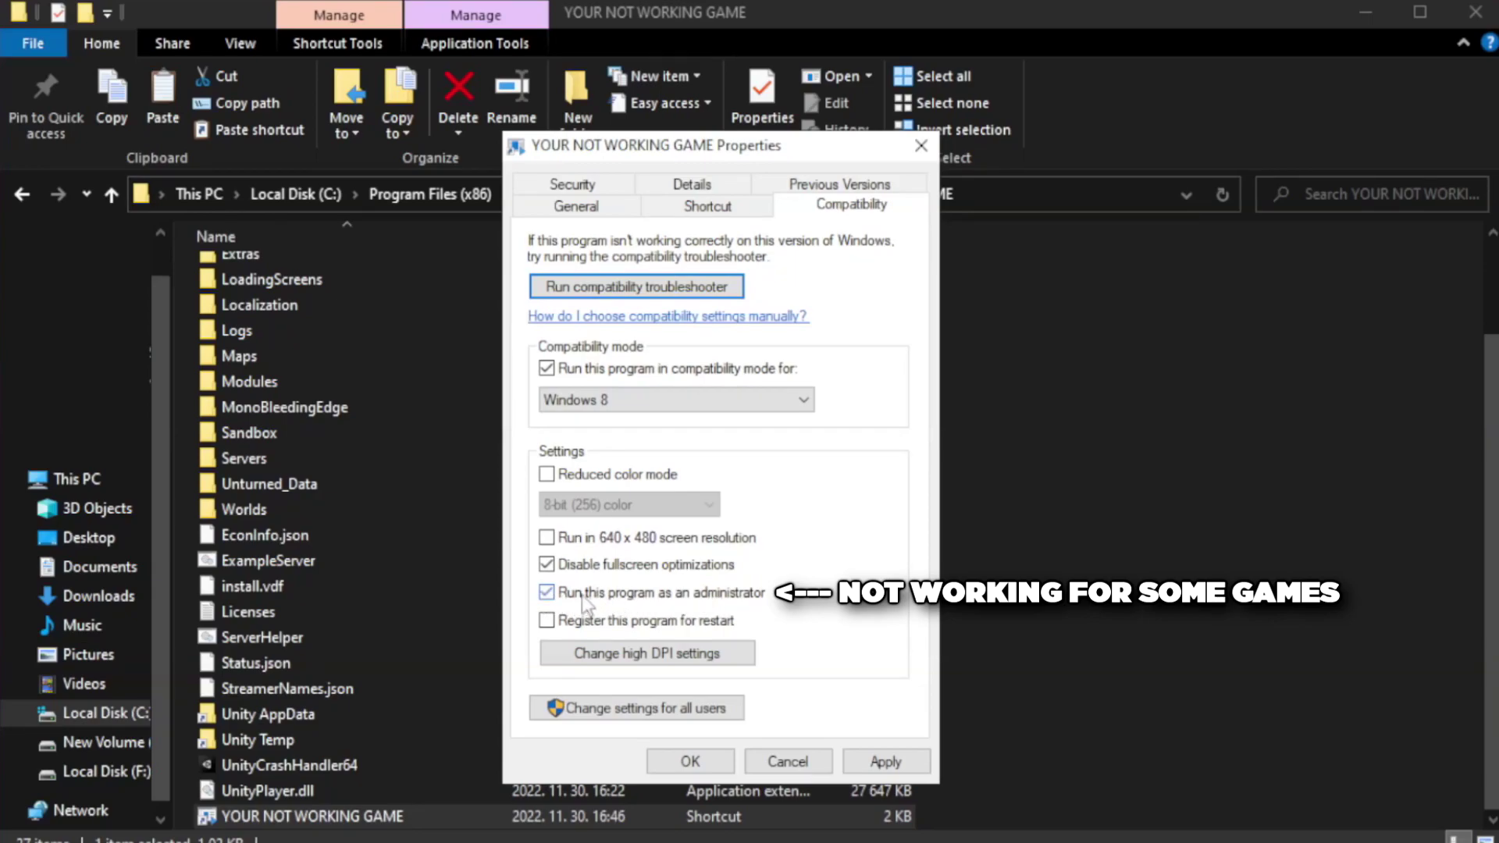
click(885, 761)
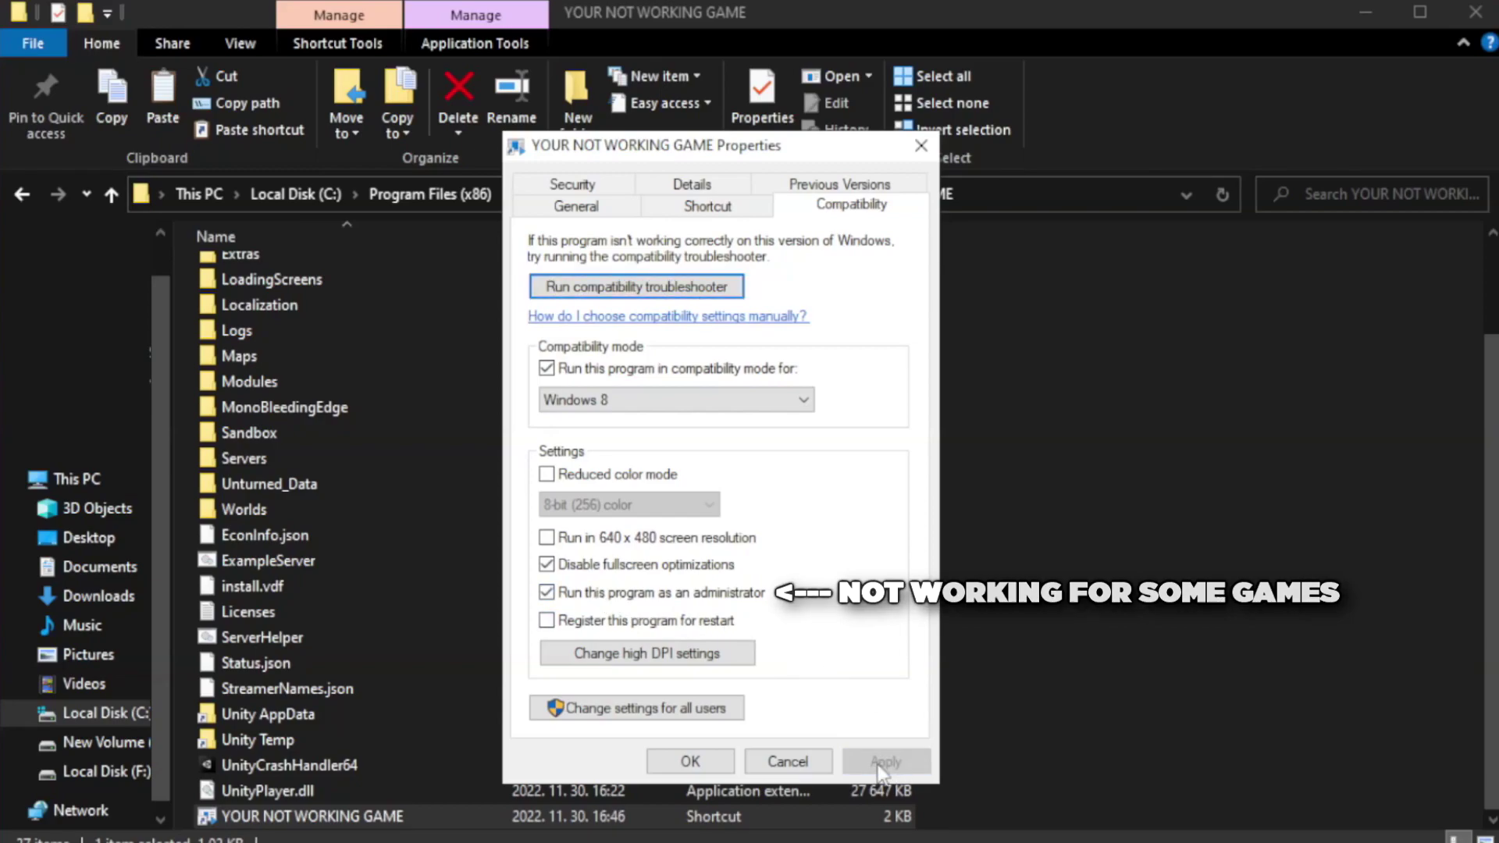
click(688, 766)
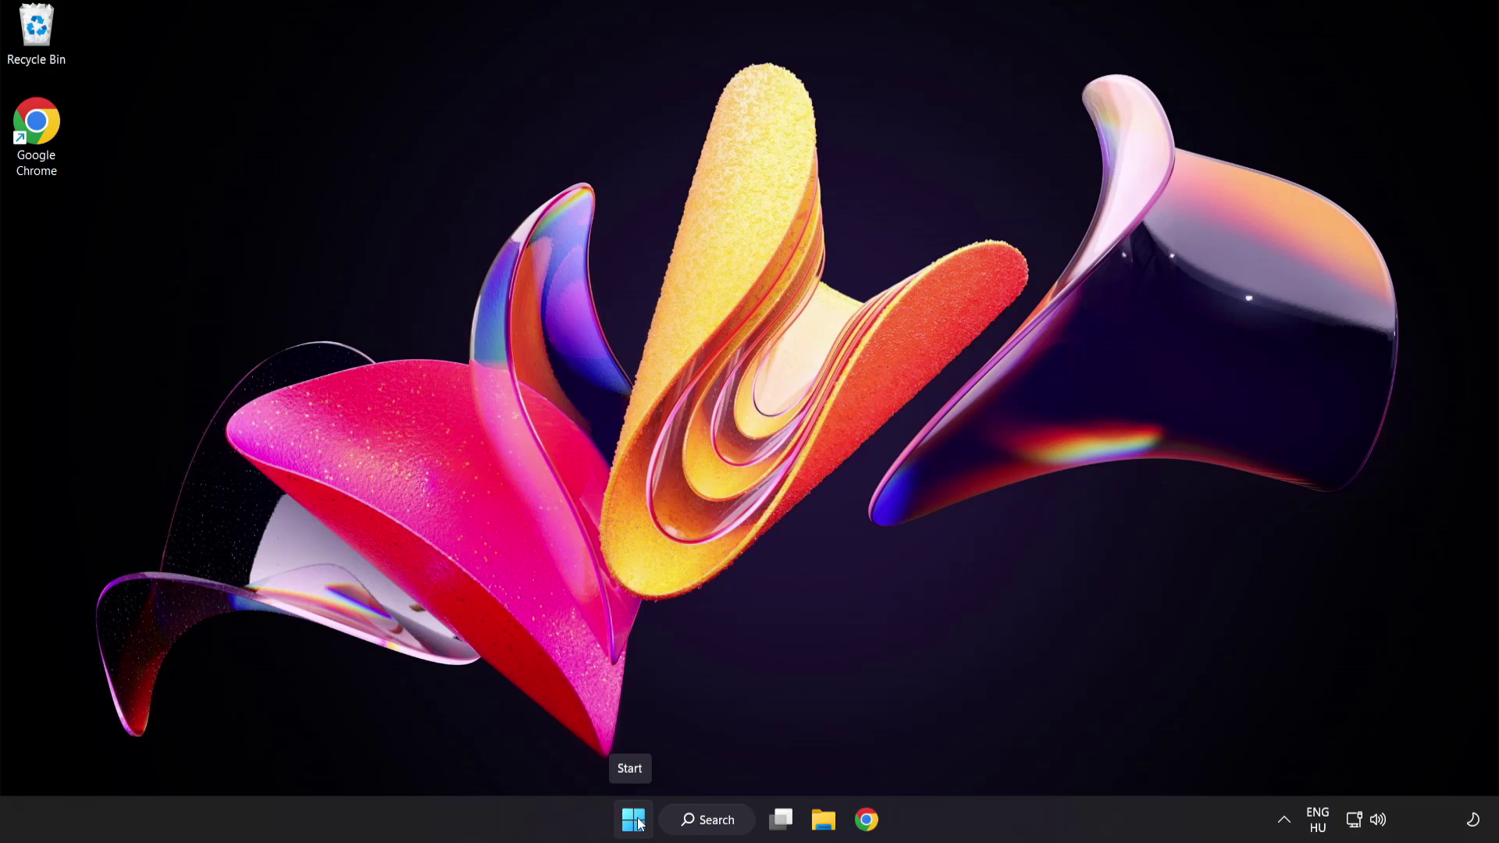
Open Task Manager from the Start button's context menu and show its Startup apps
right_click(639, 825)
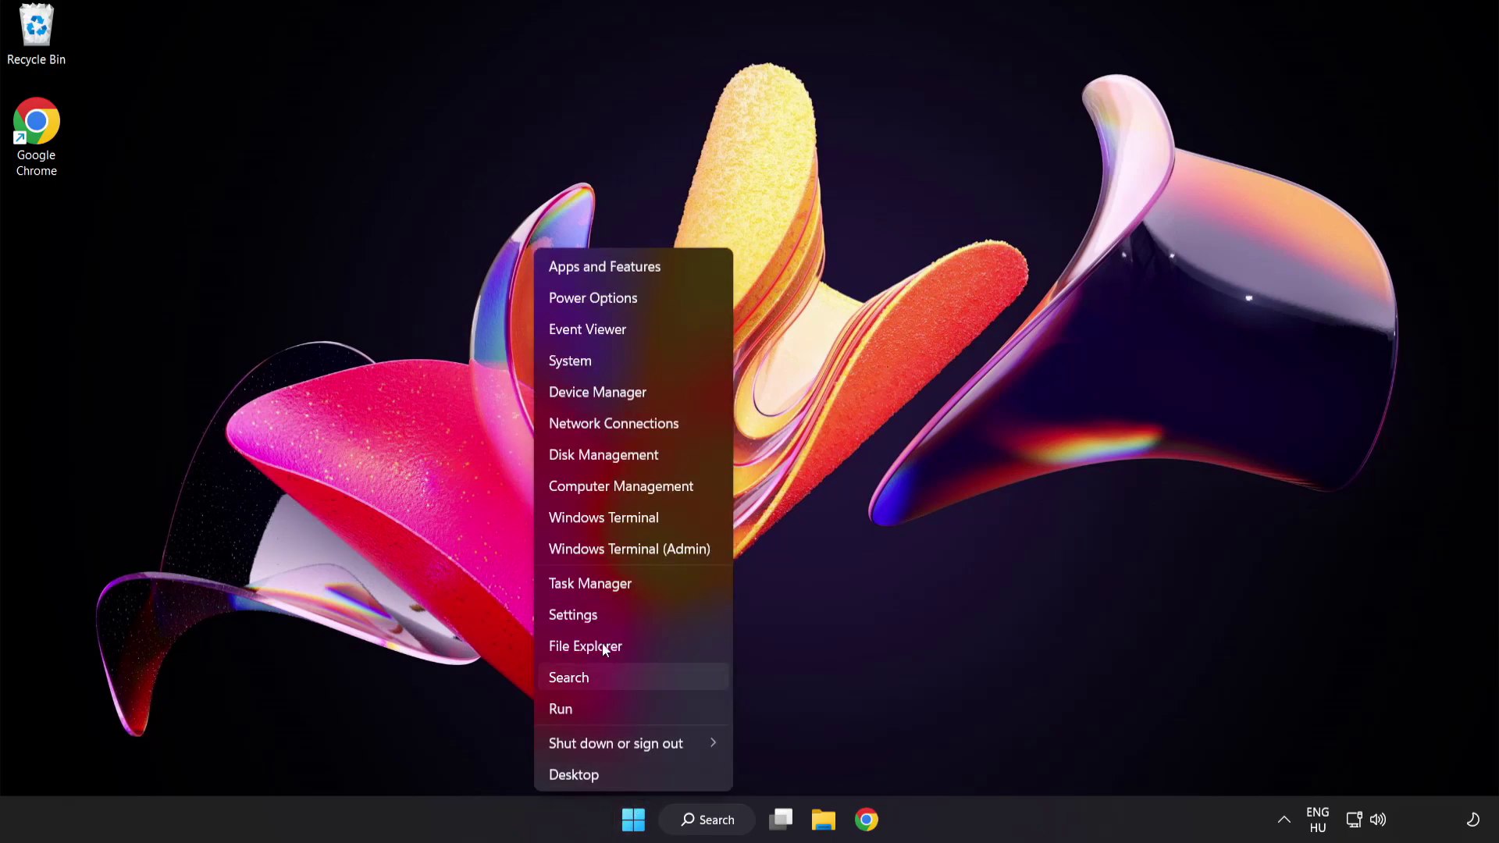
click(650, 587)
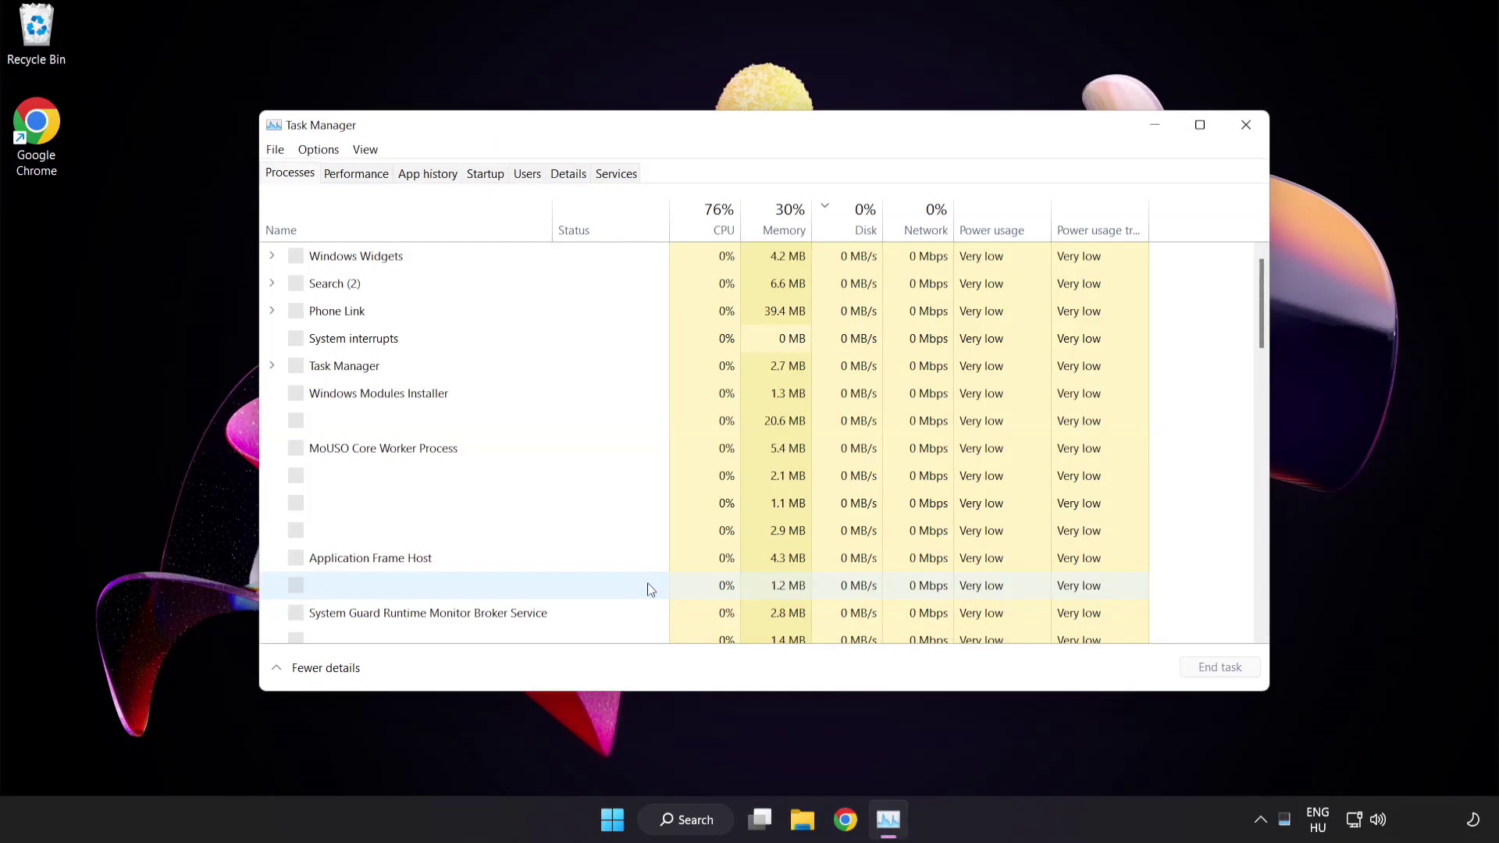
click(494, 175)
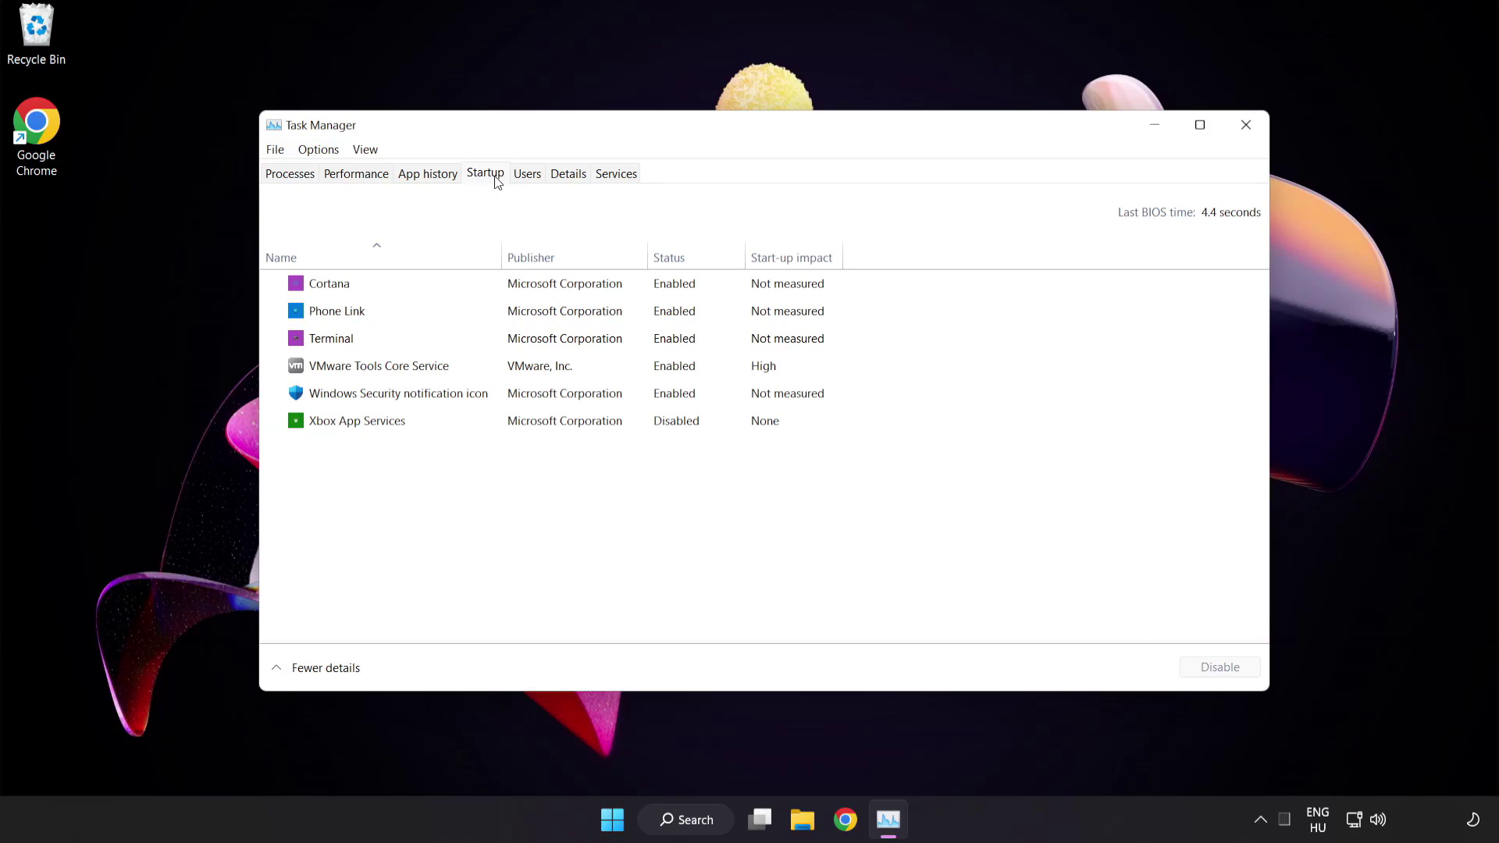
Disable Cortana, Phone Link, Terminal and the Windows Security notification icon at startup
click(498, 291)
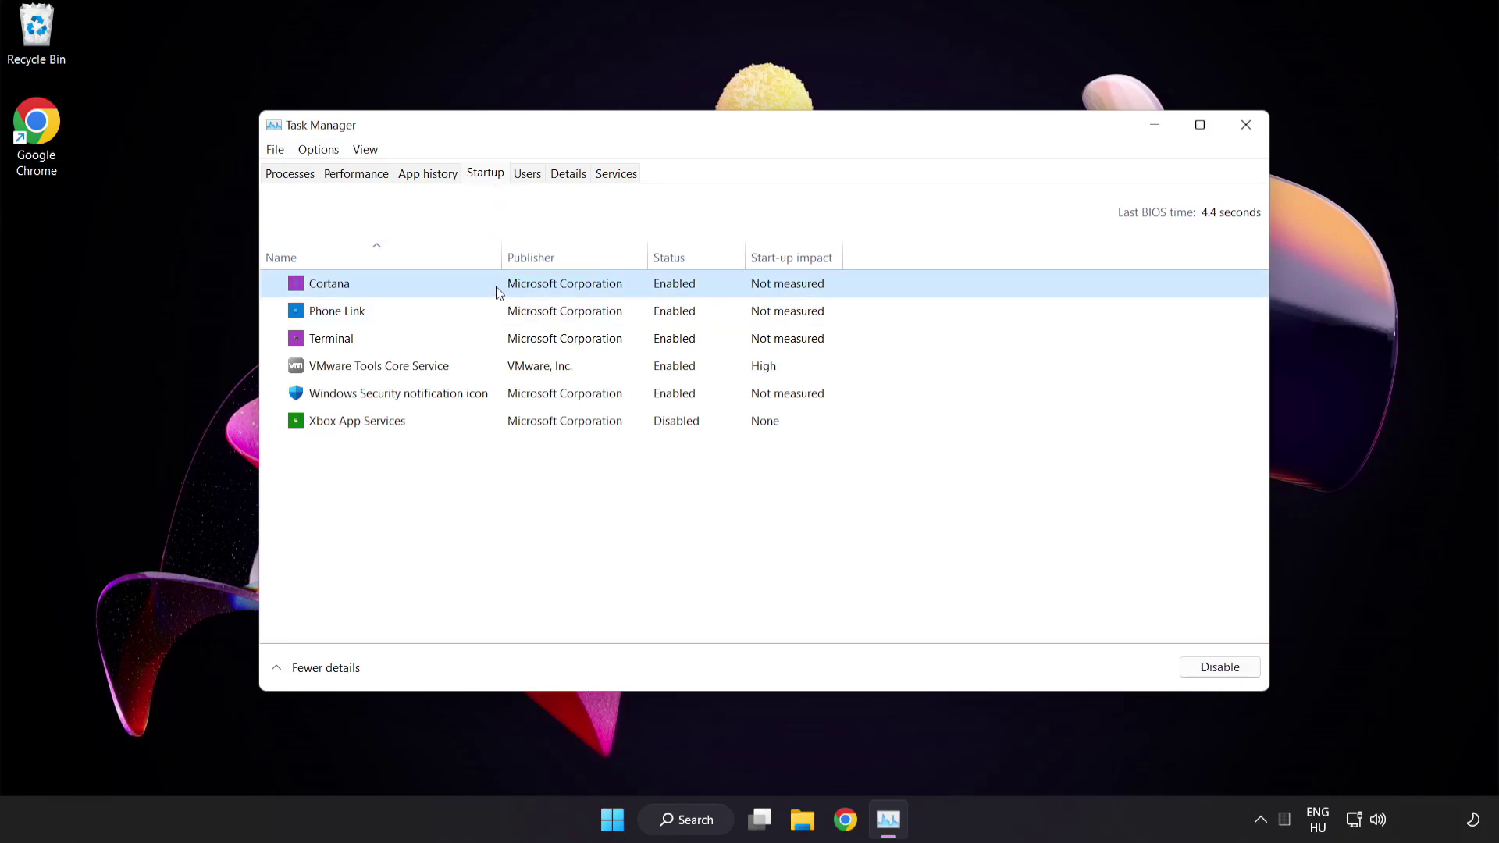
click(1224, 668)
click(463, 311)
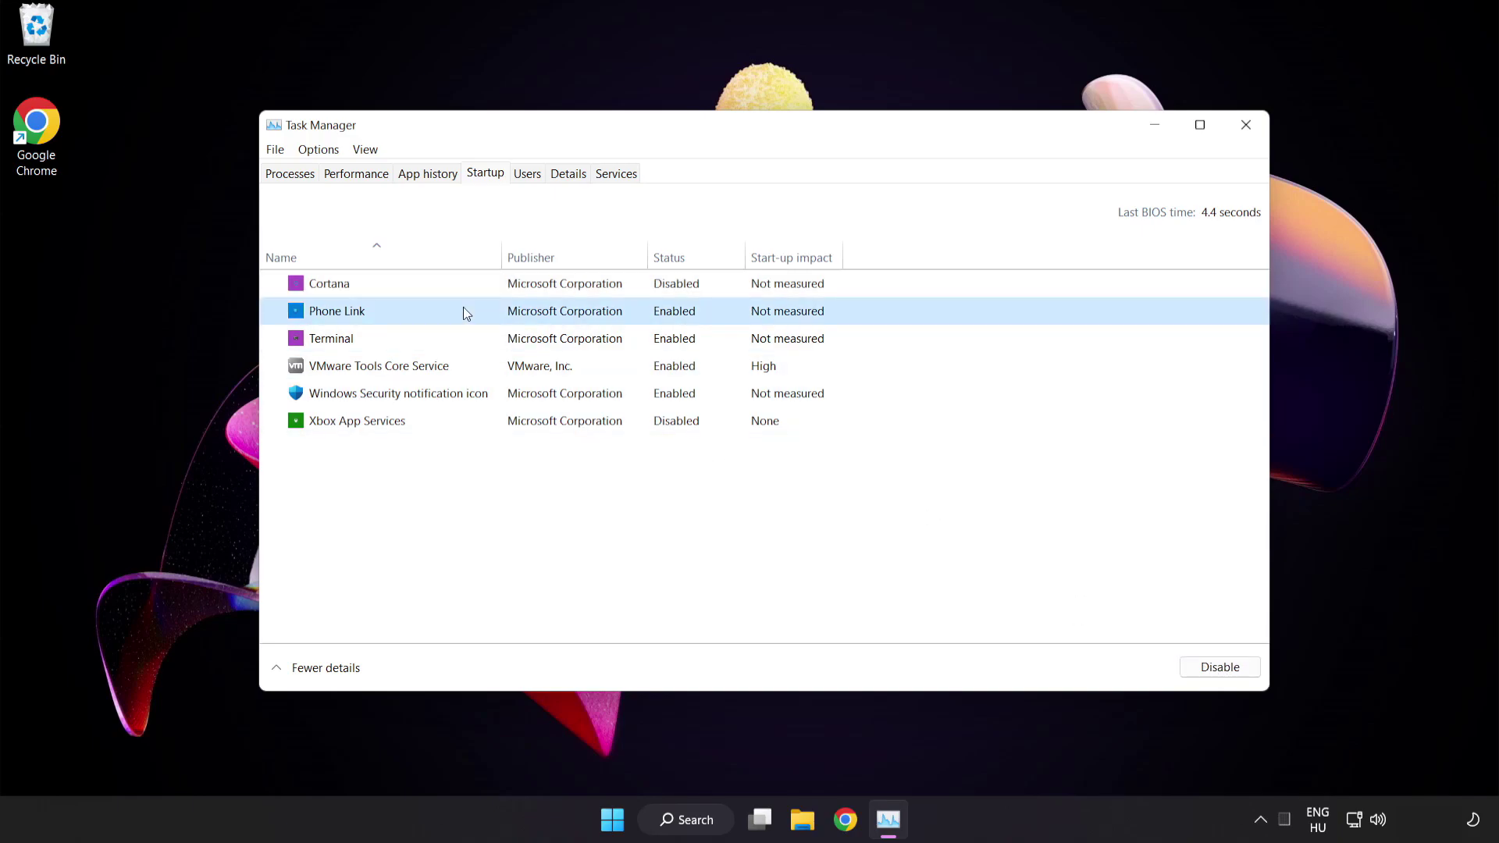
click(1213, 676)
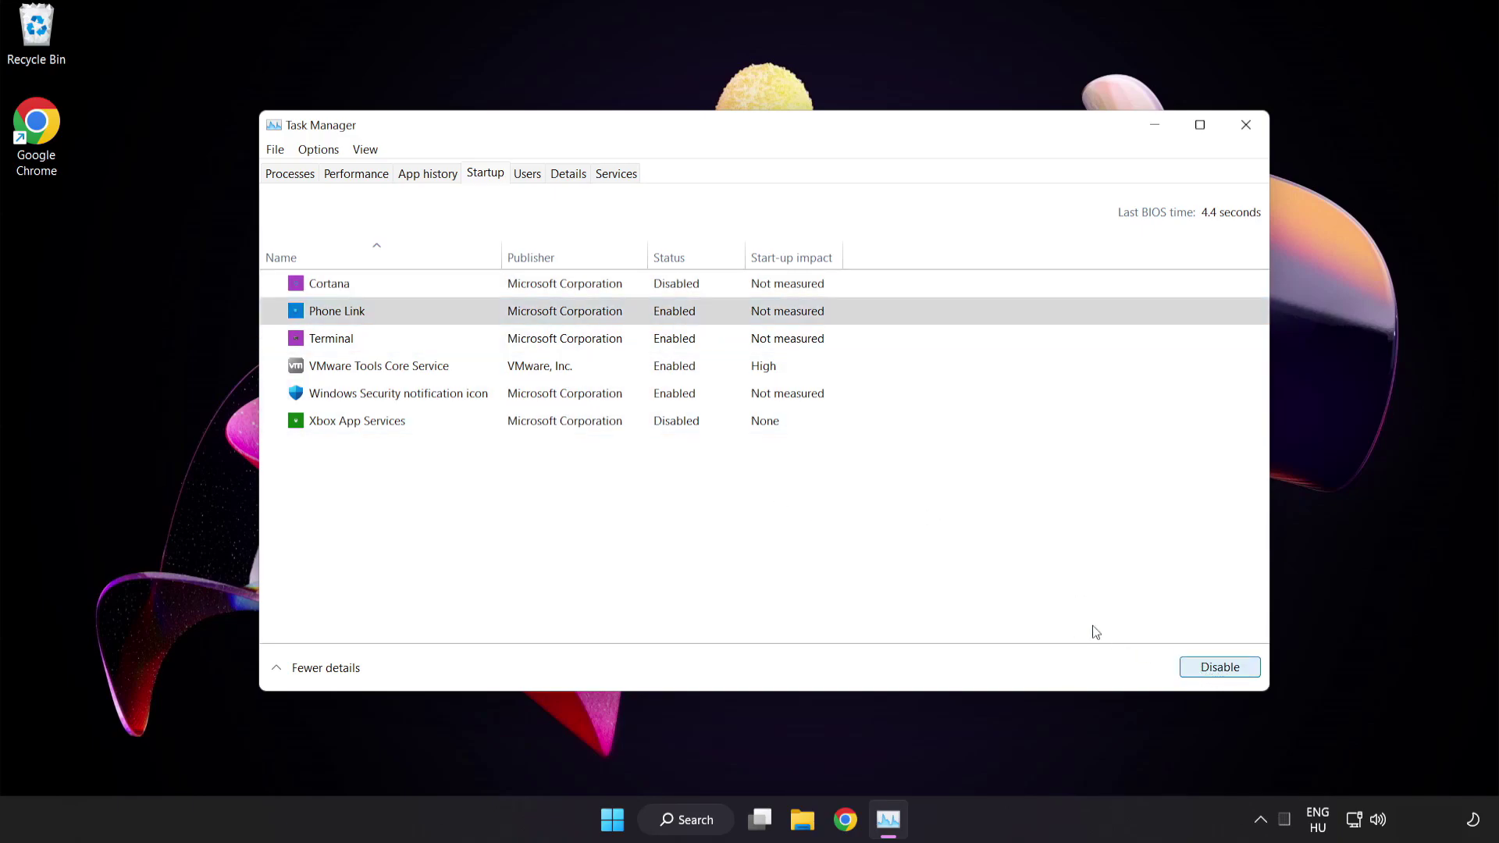
click(485, 344)
click(1213, 667)
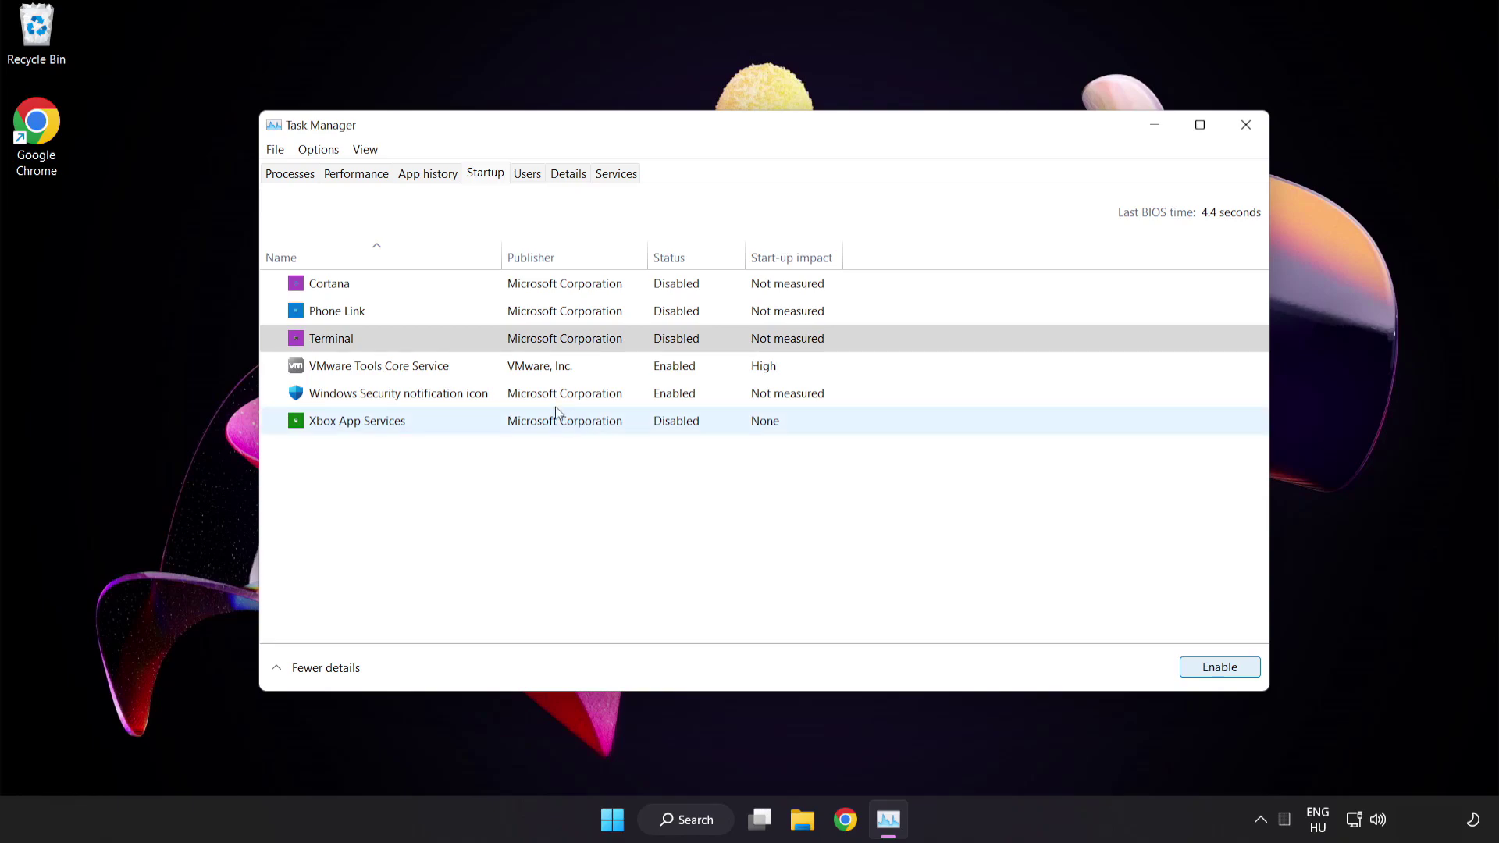
click(524, 400)
click(1211, 669)
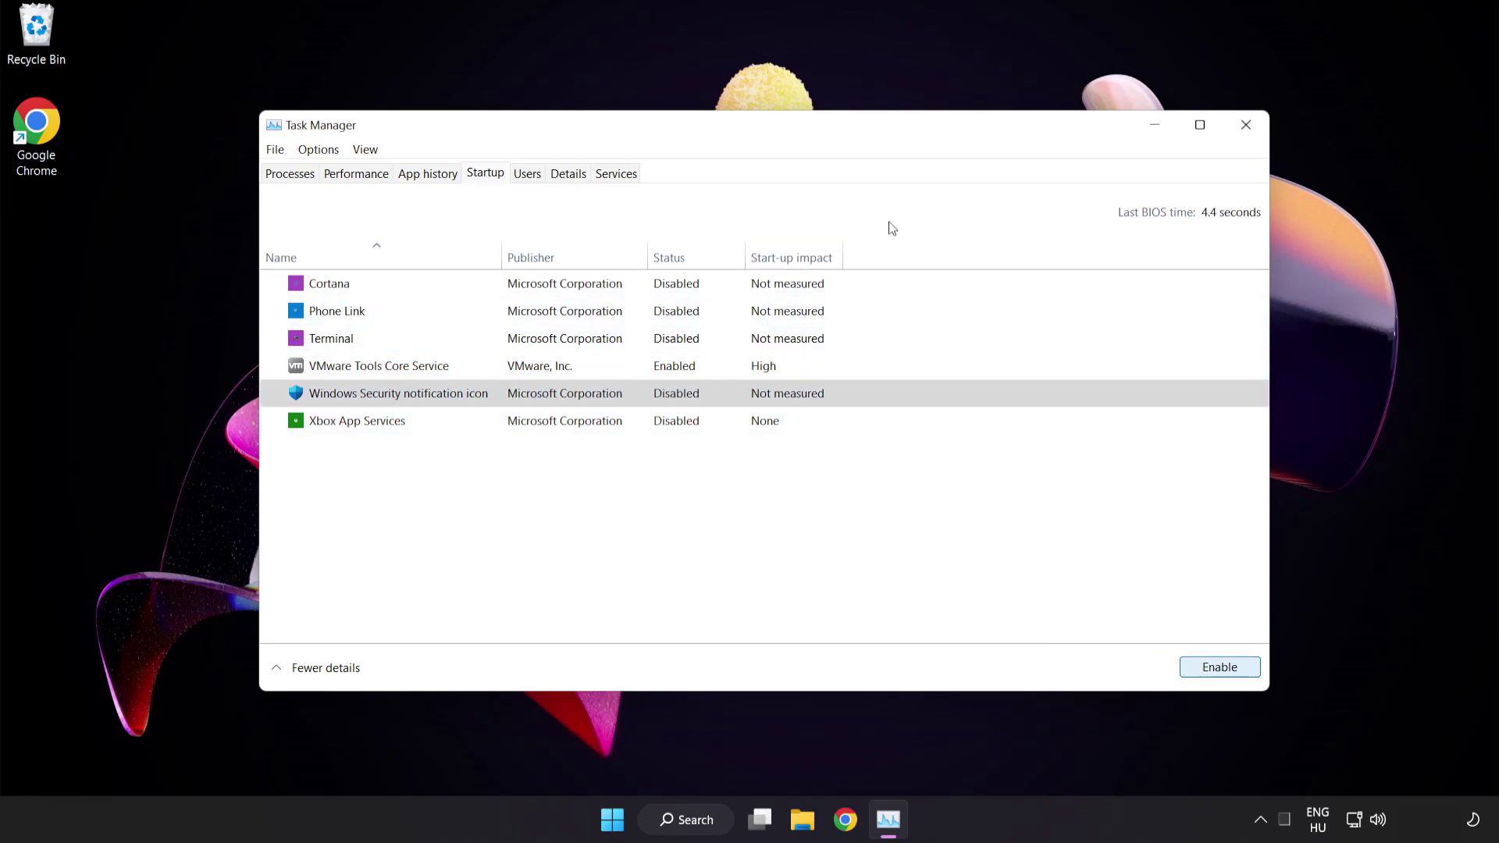
Close Task Manager, launch Windows Security, and open Virus & threat protection > Manage settings
click(1245, 126)
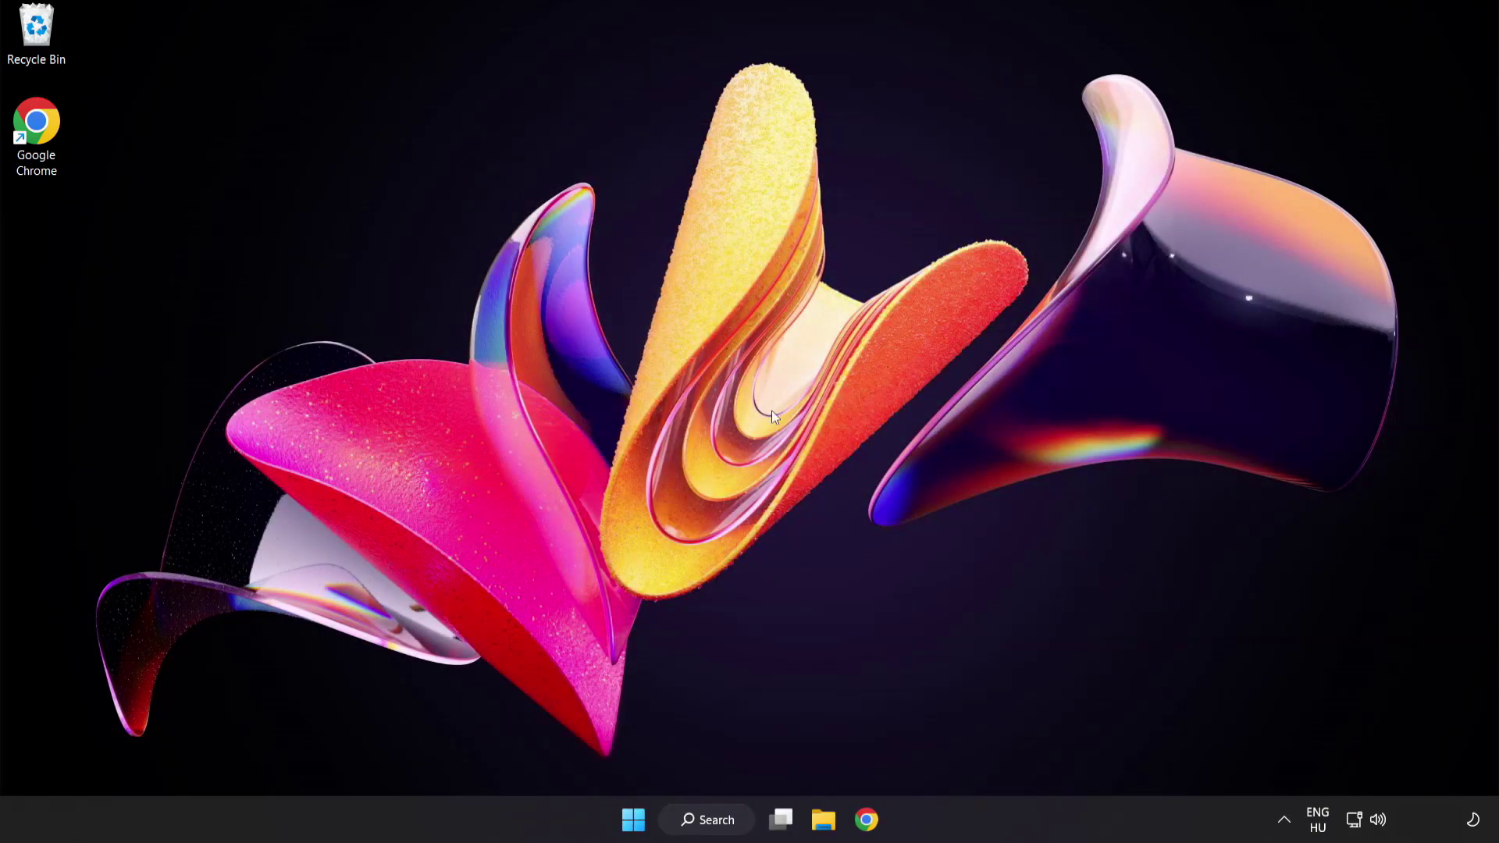
click(720, 825)
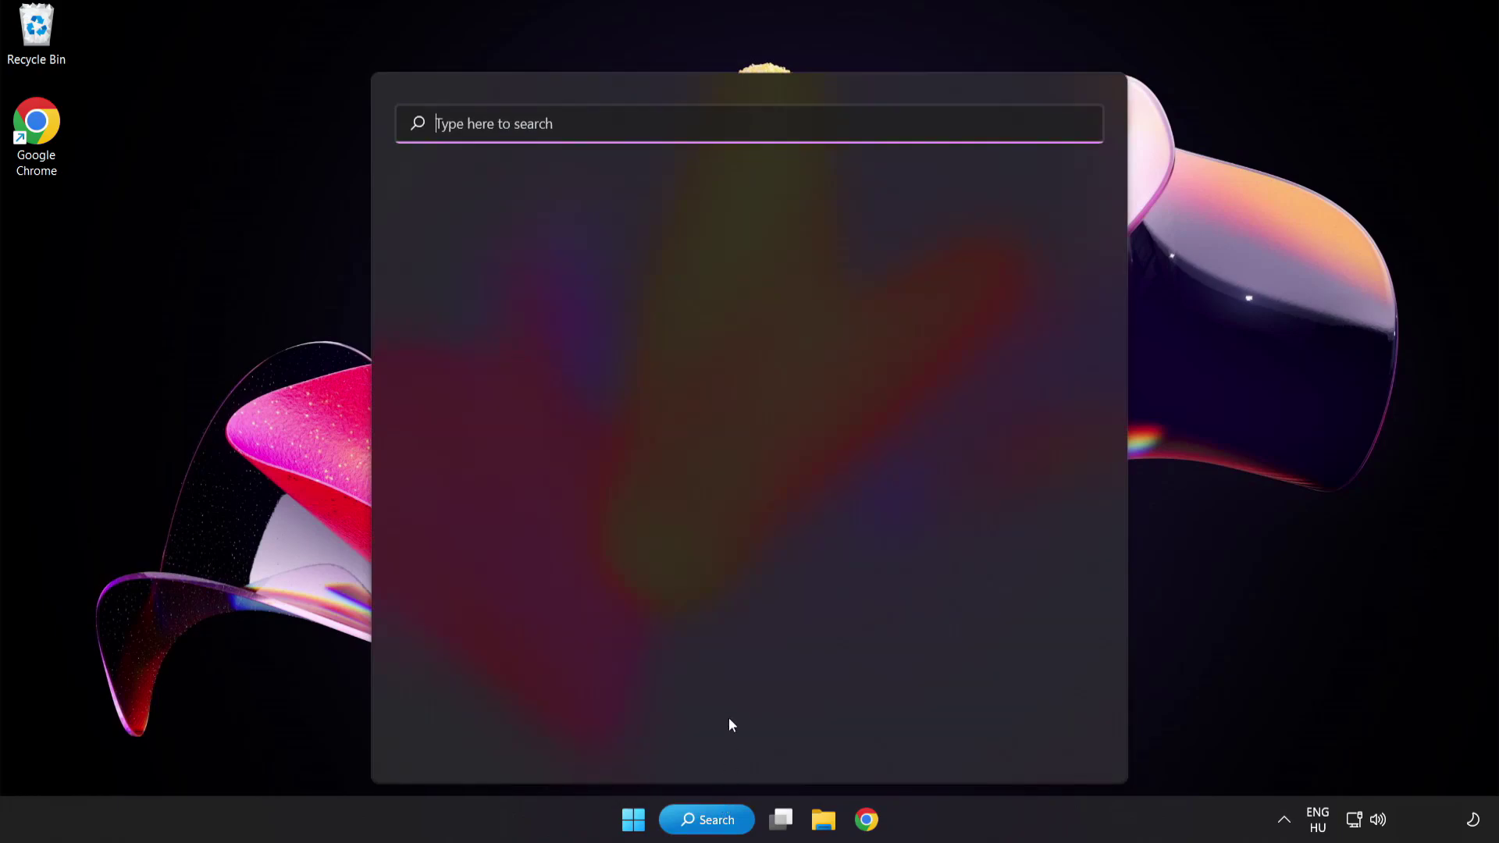
text(sec)
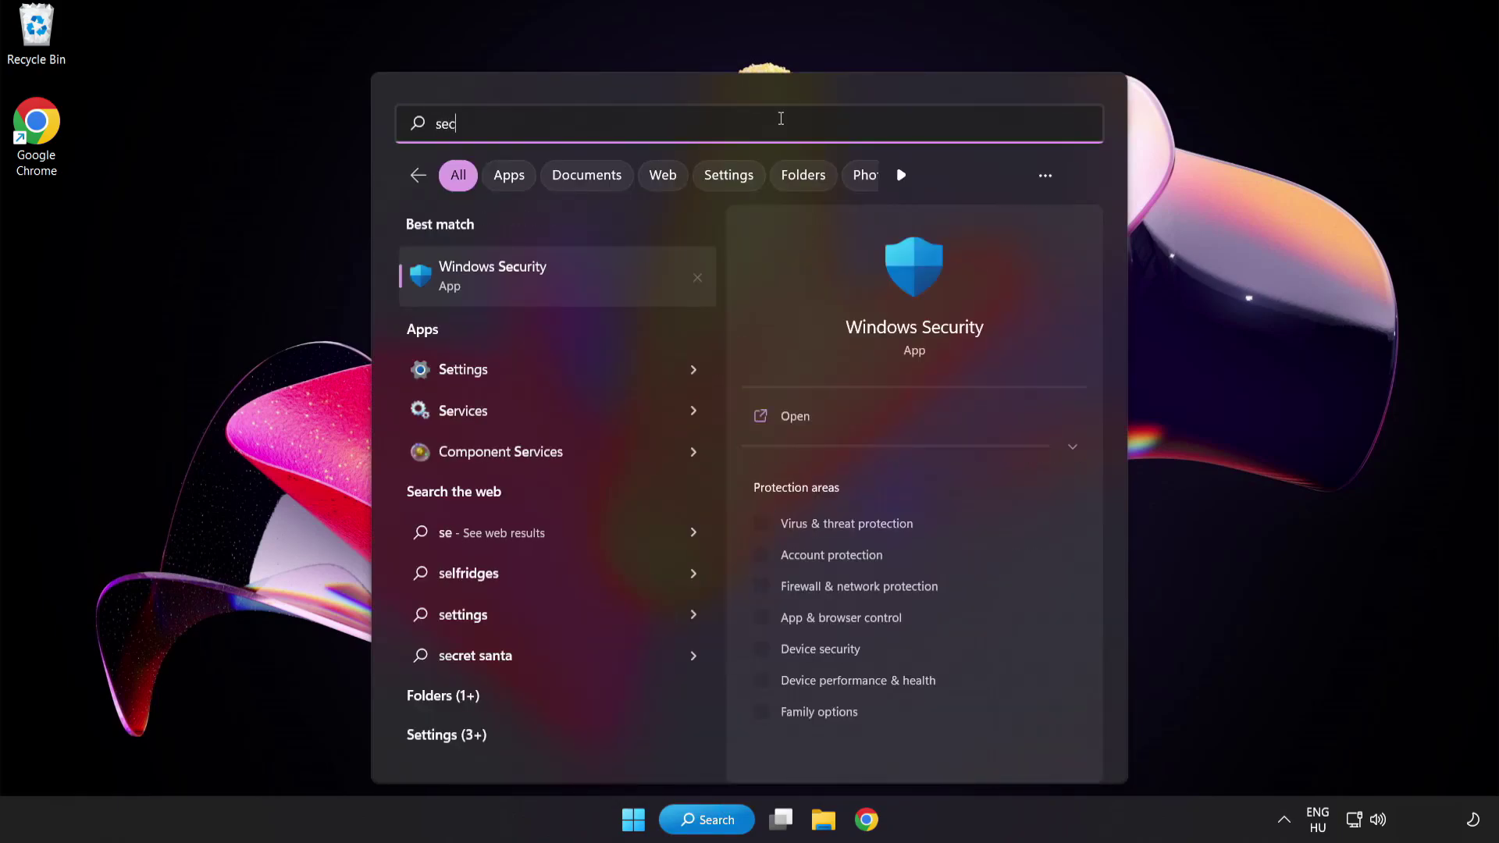
text(urity)
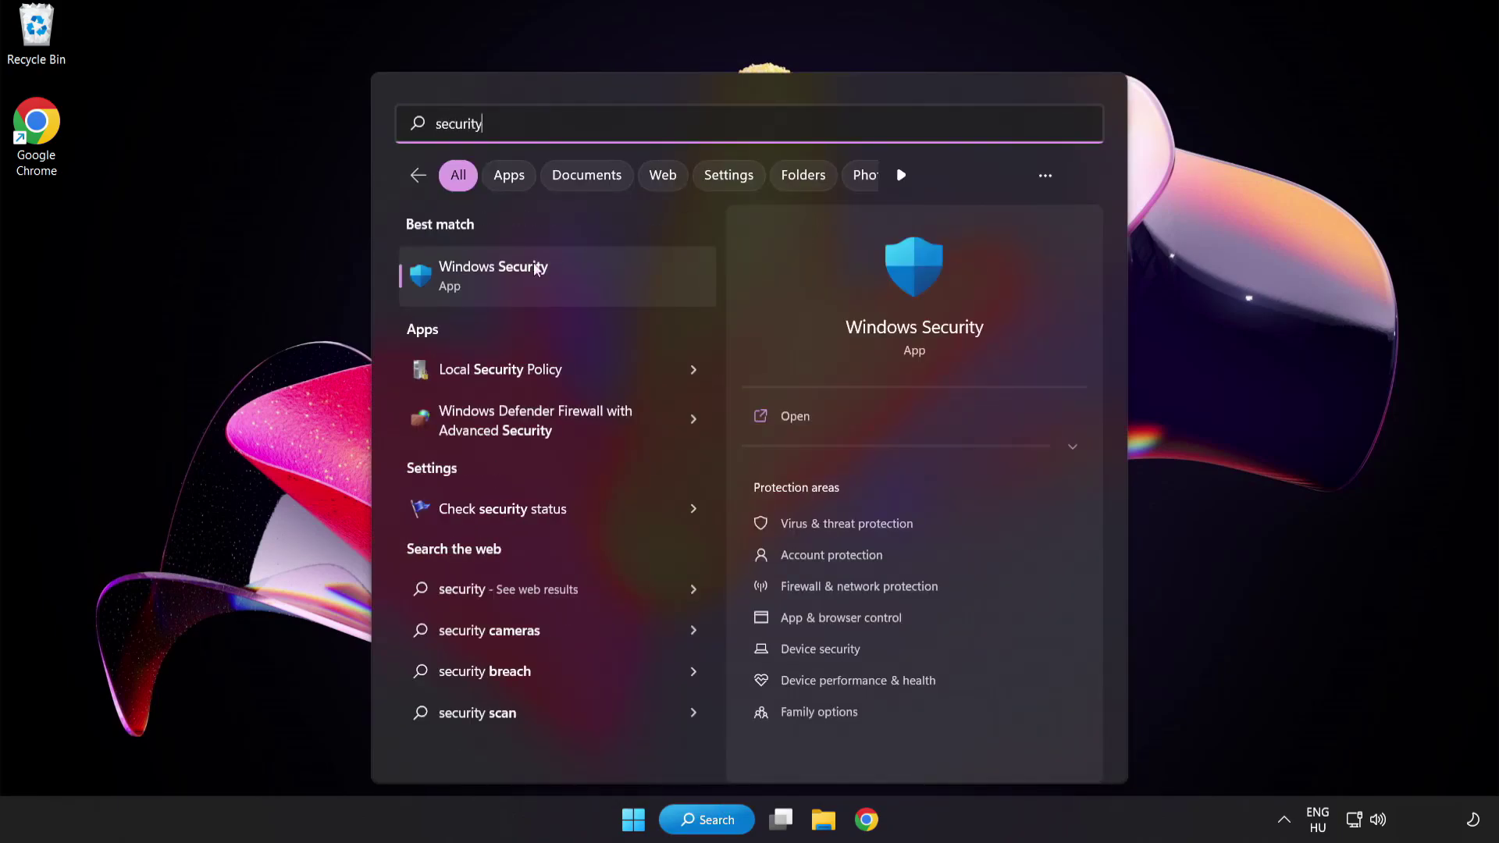
click(566, 279)
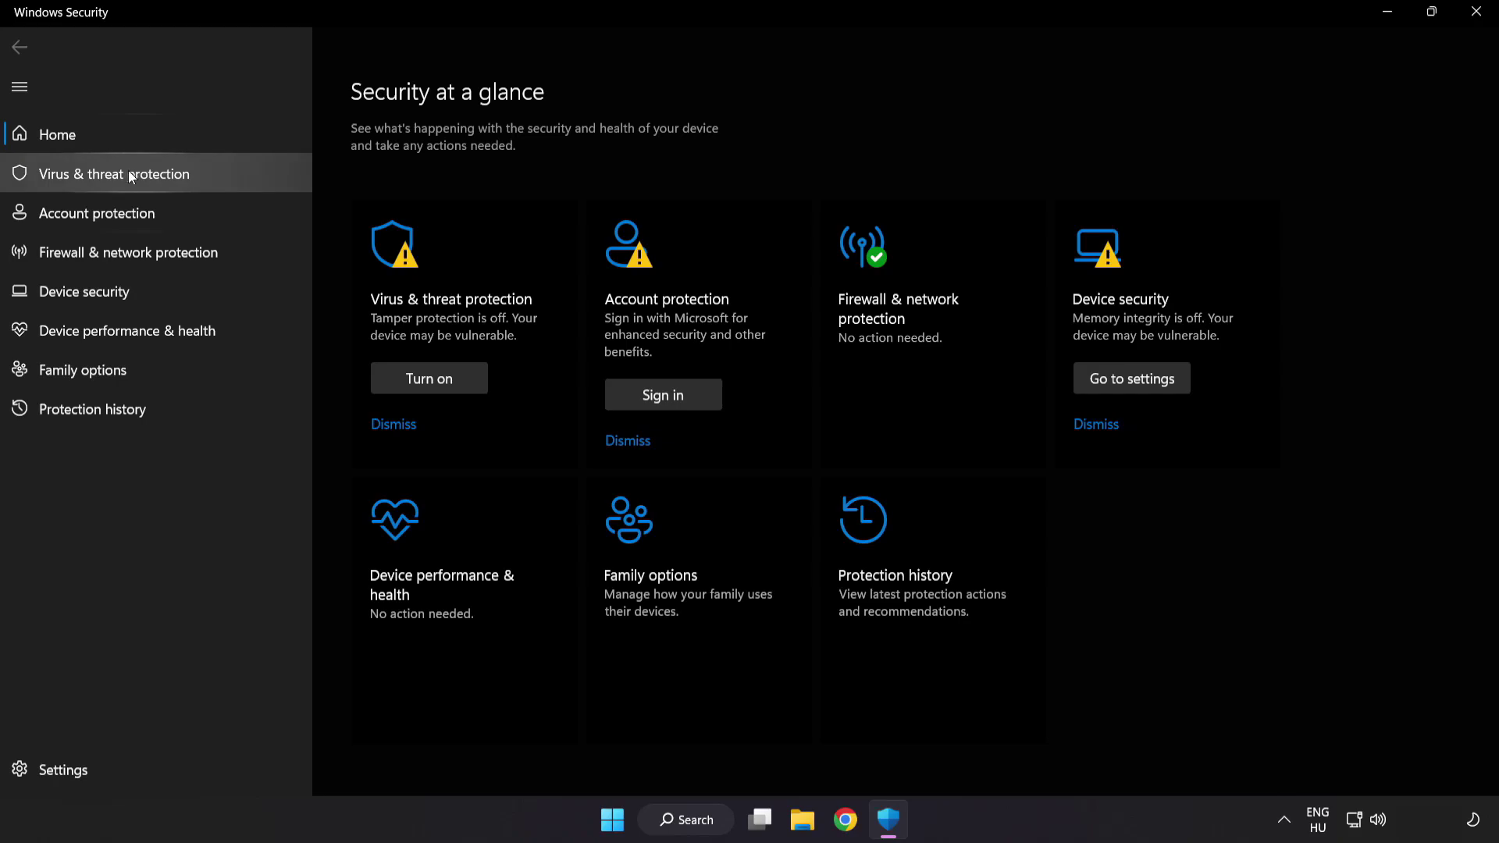
click(227, 175)
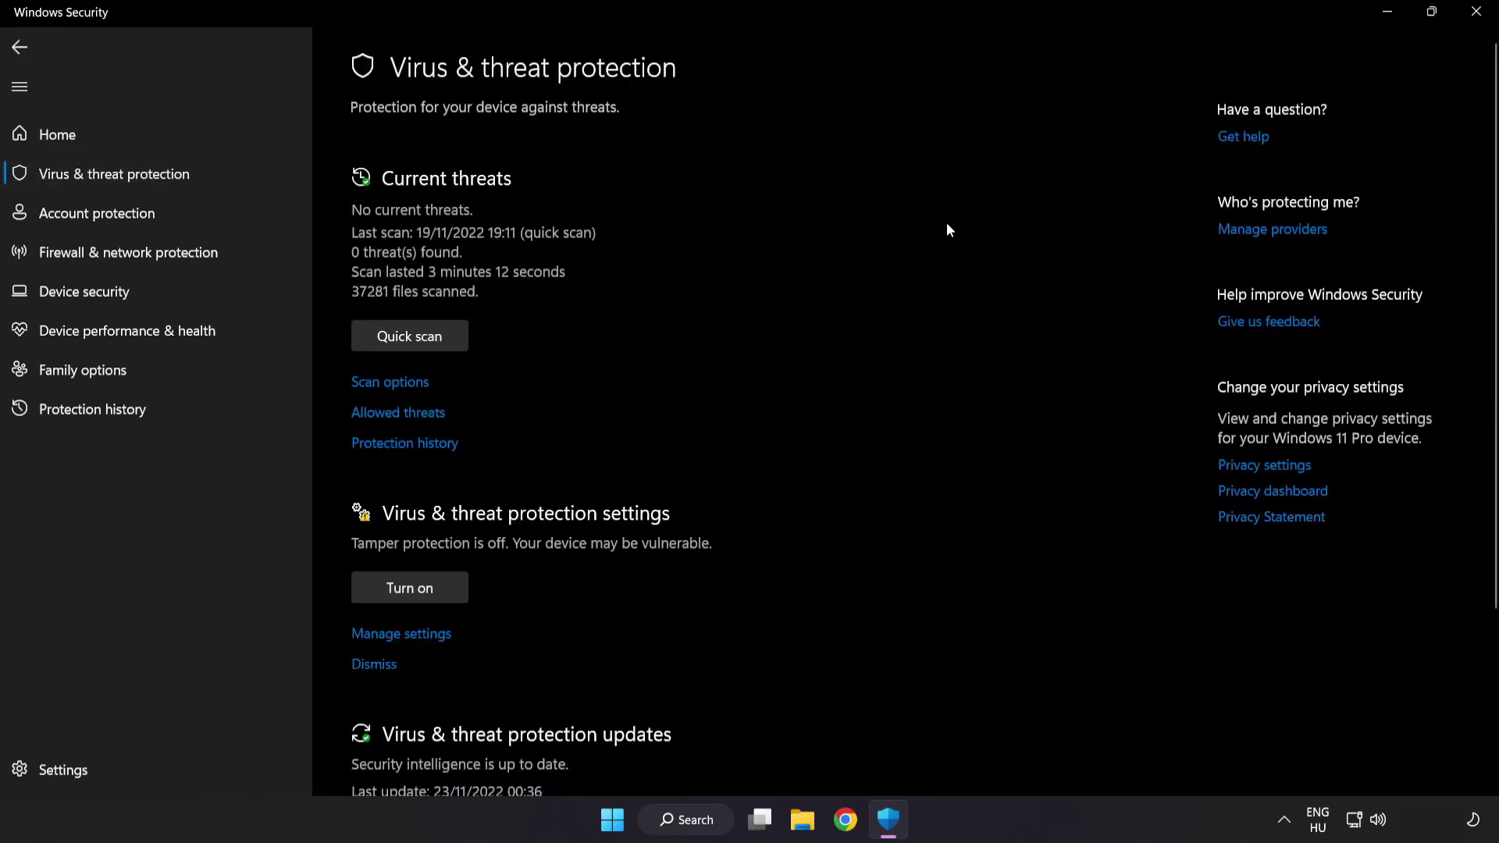
scroll(947, 224, down, 3)
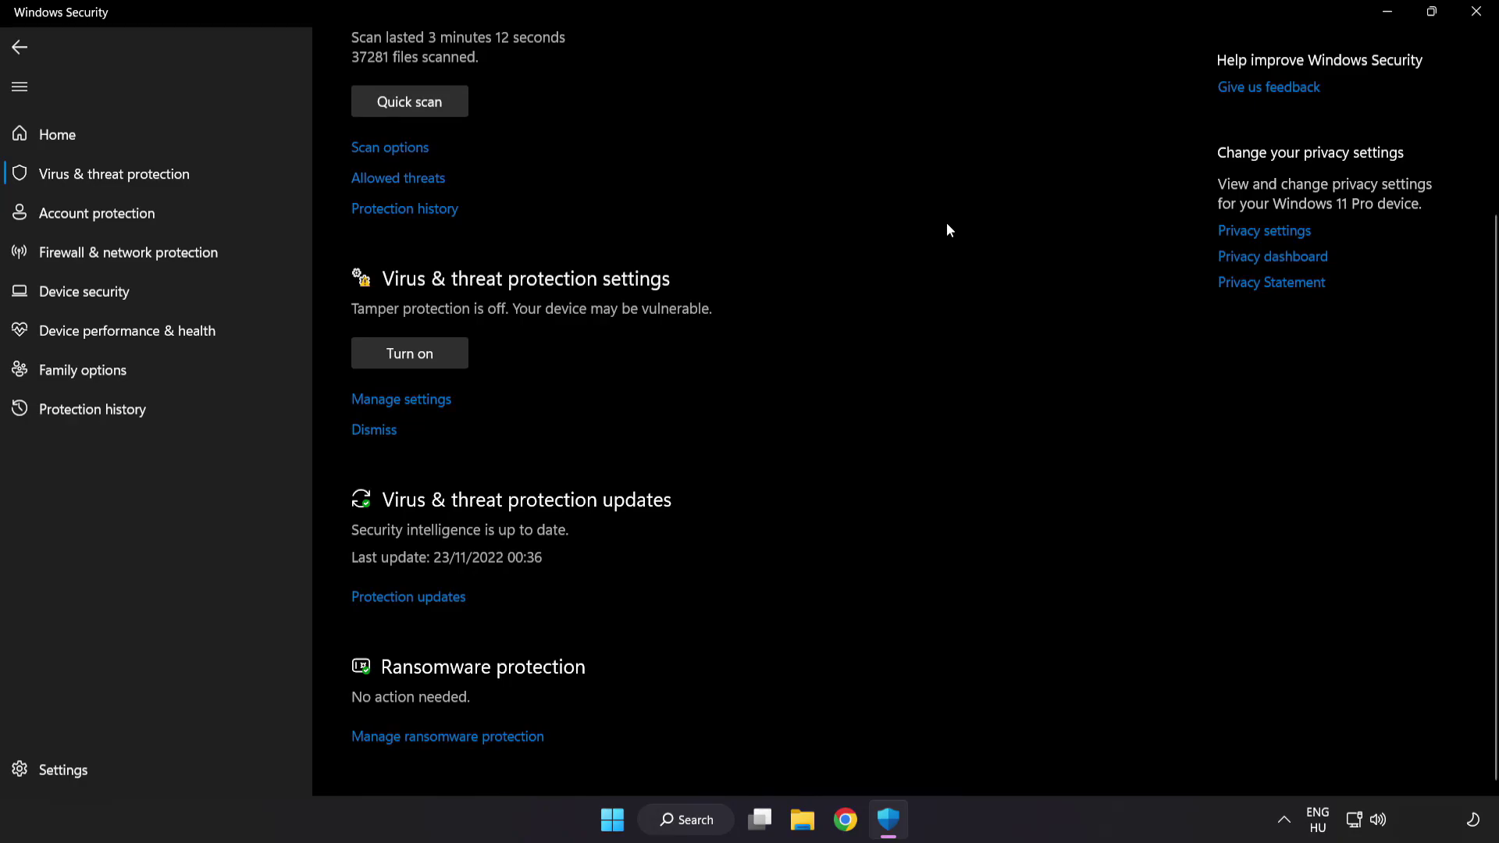
click(411, 400)
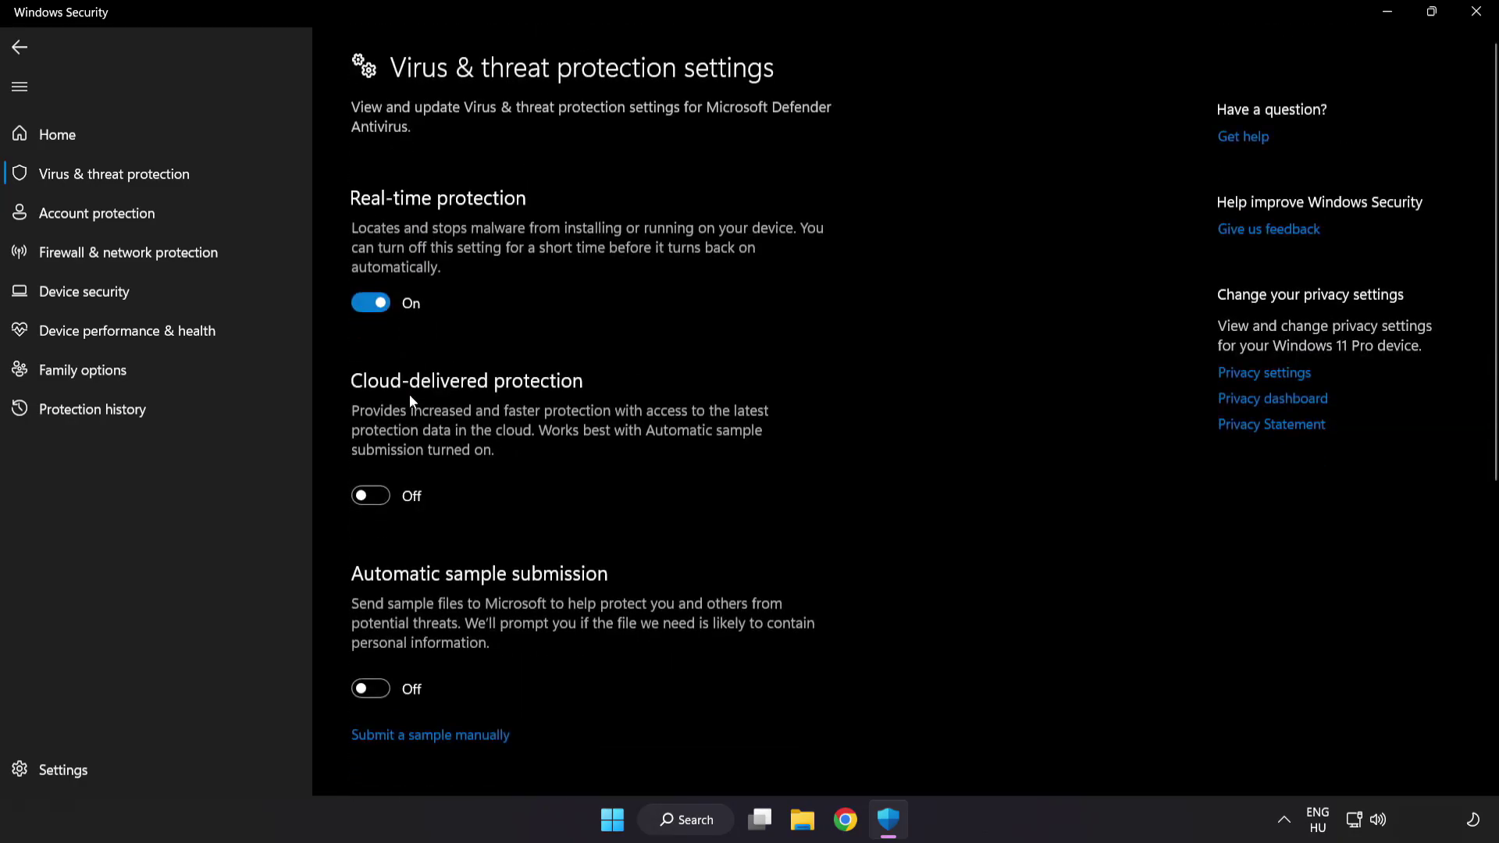
scroll(873, 412, down, 6)
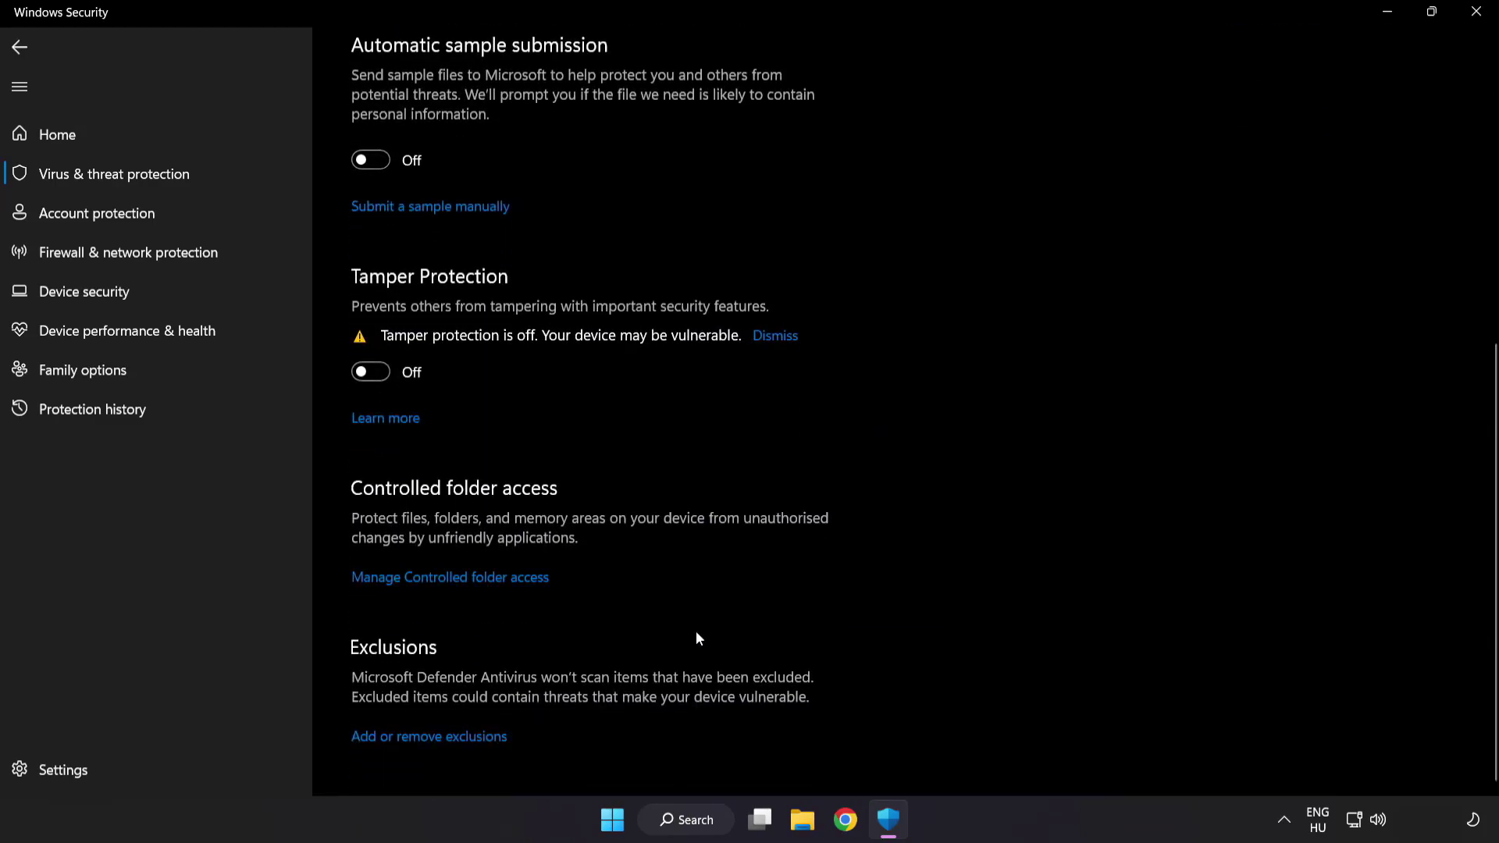
Start adding a File exclusion under Add or remove exclusions
click(437, 739)
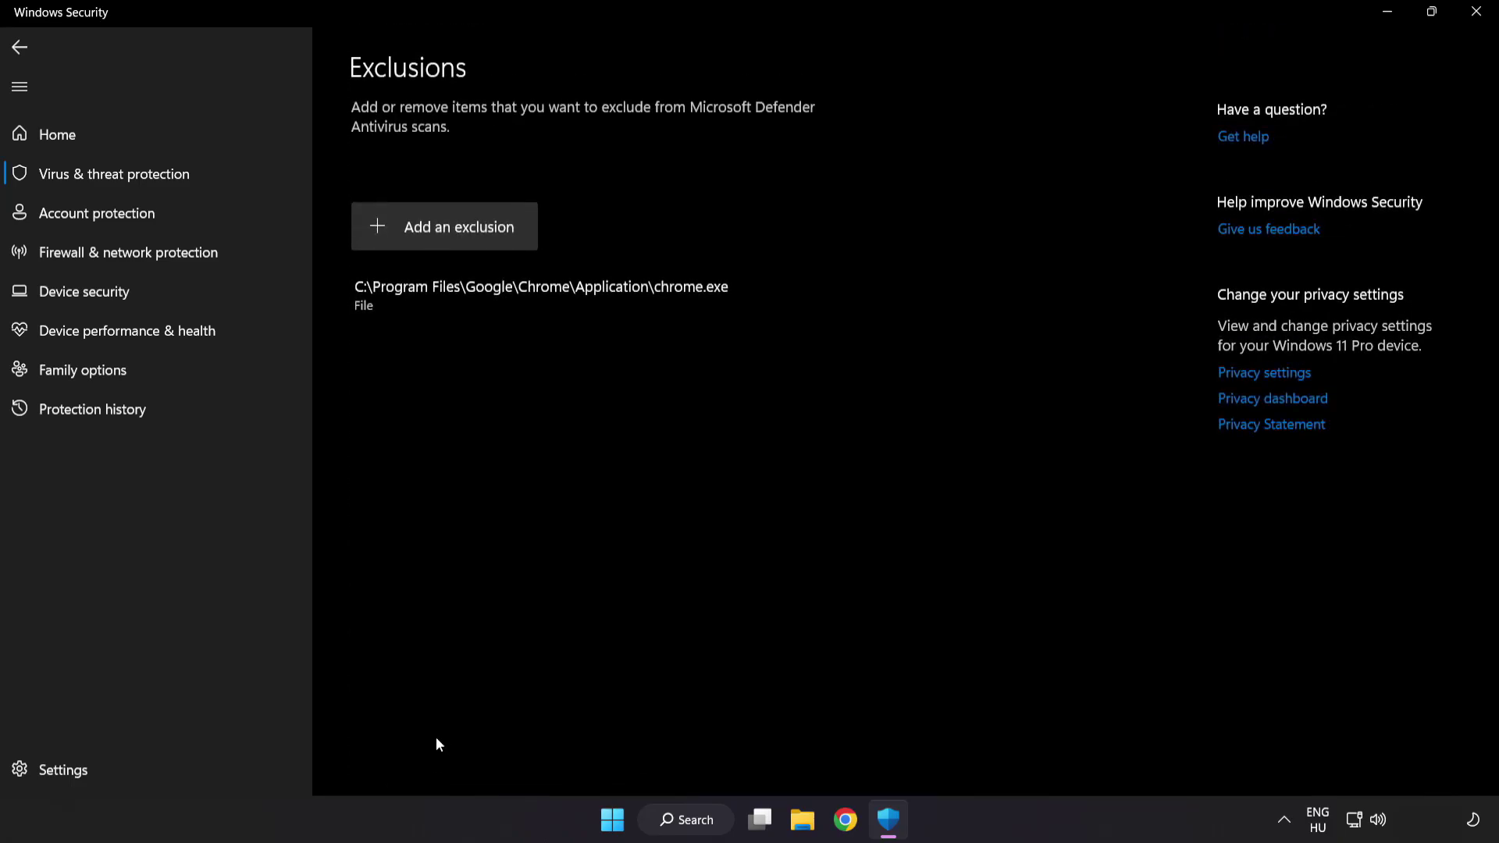
click(450, 243)
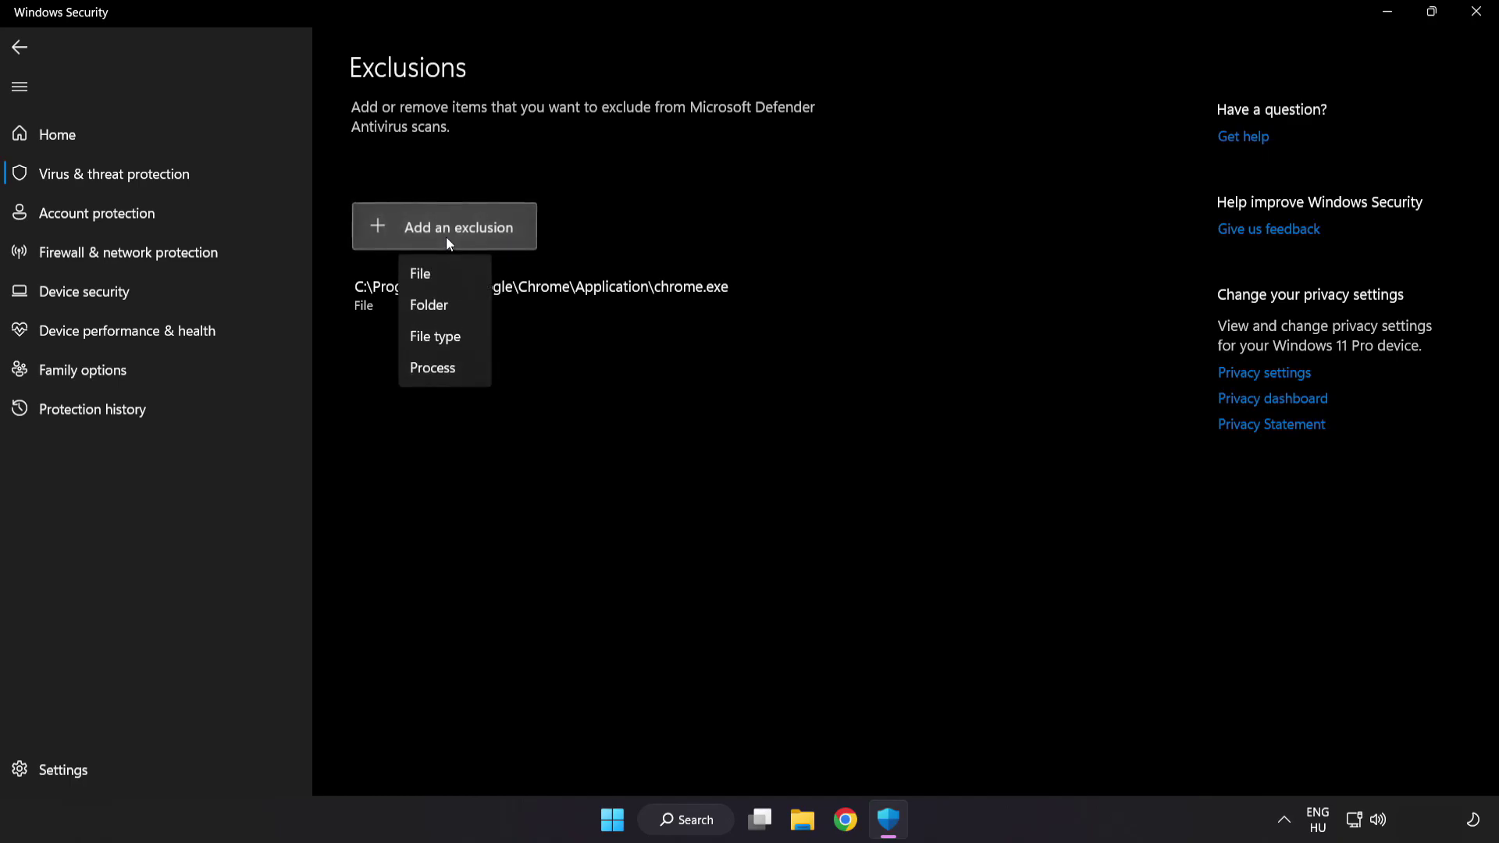
click(434, 275)
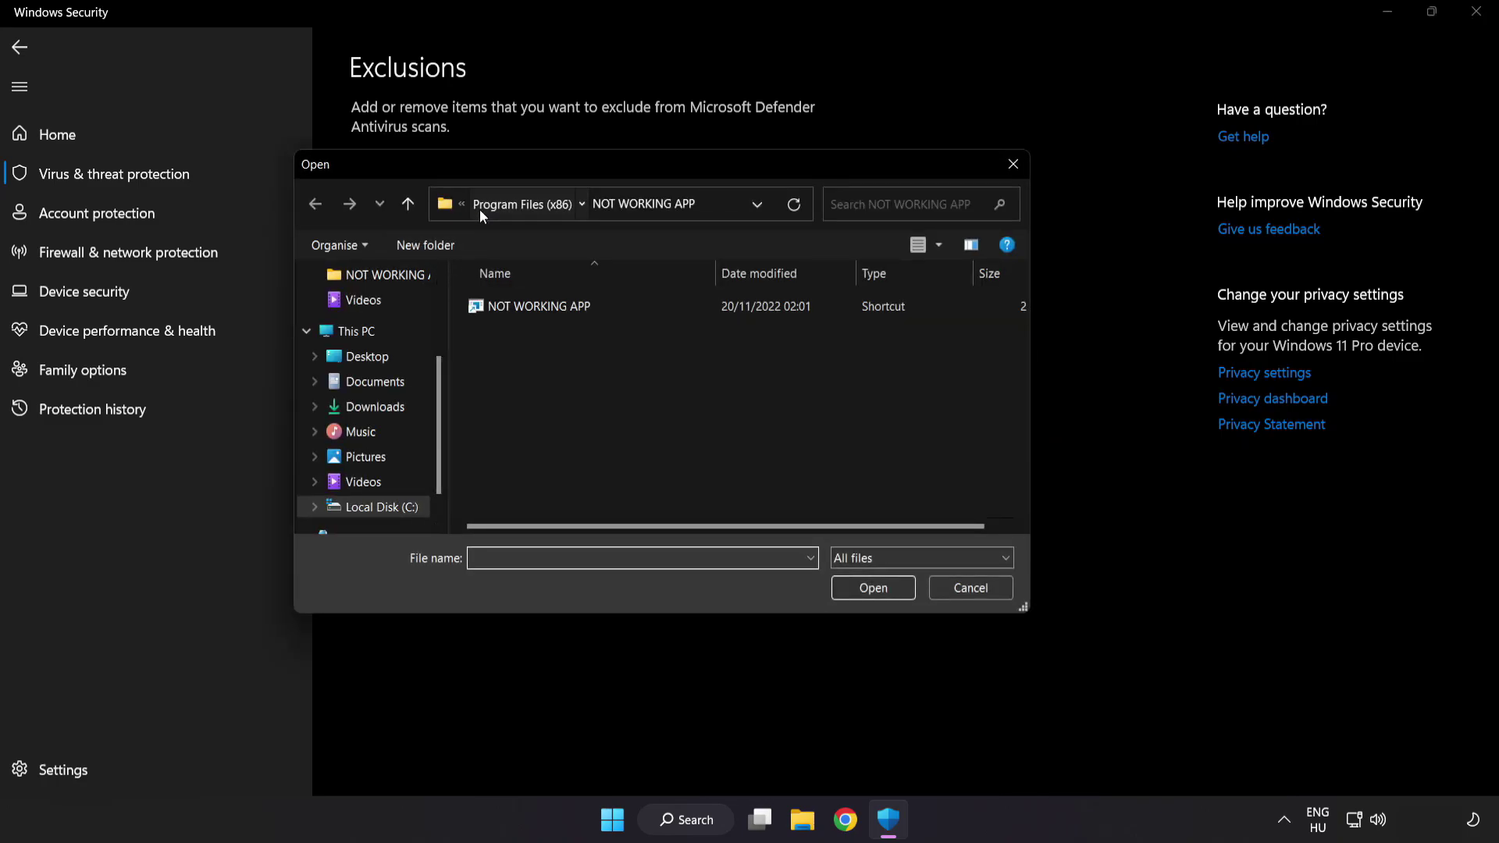
Browse to C:\Program Files (x86)\NOT WORKING APP and choose the game shortcut as the excluded file
click(479, 209)
click(490, 203)
click(492, 203)
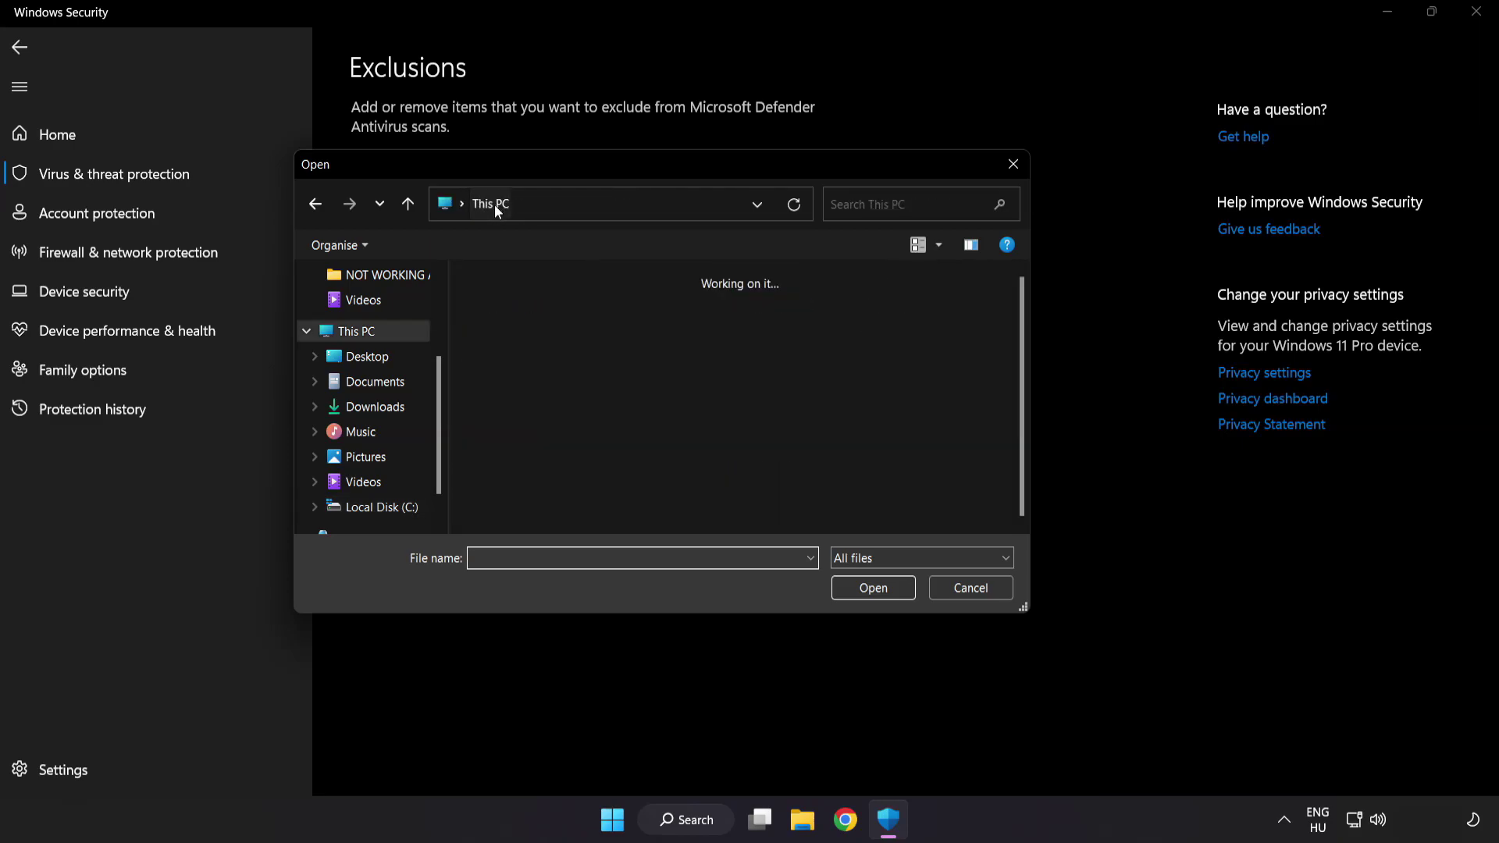
double_click(560, 512)
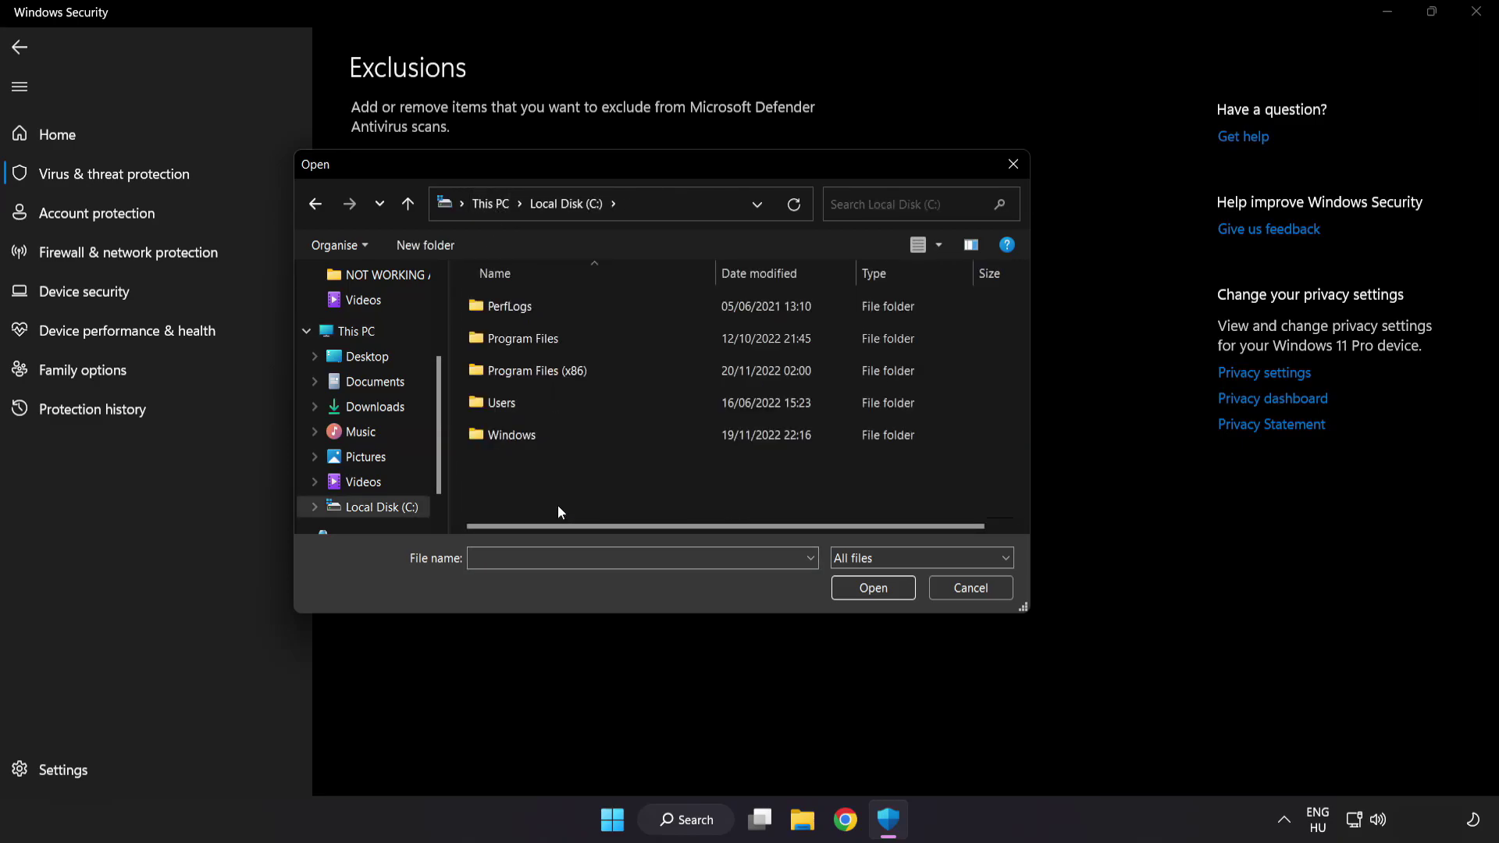
double_click(574, 362)
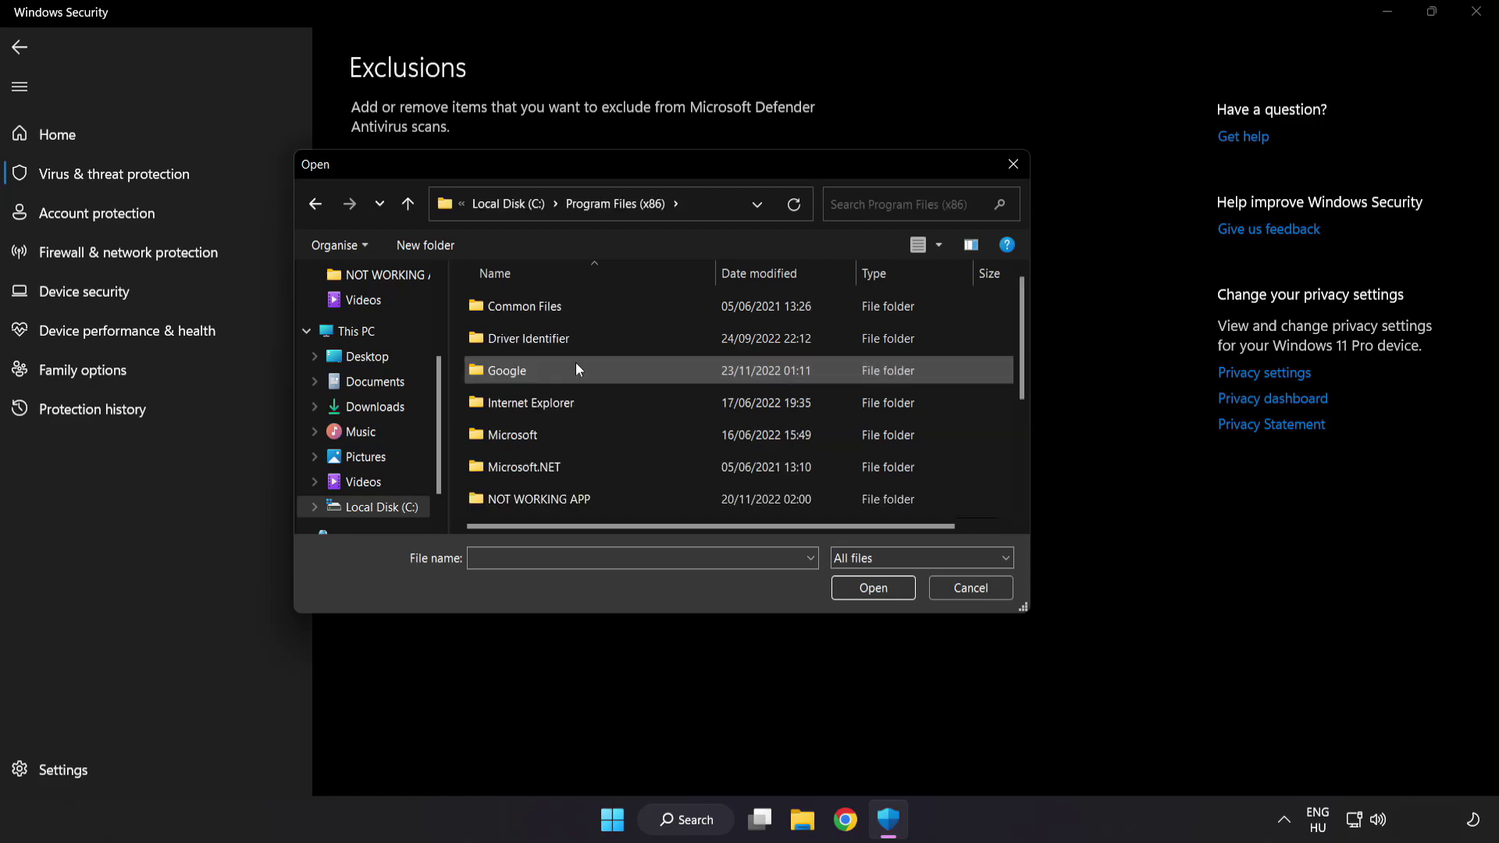
scroll(555, 516, down, 1)
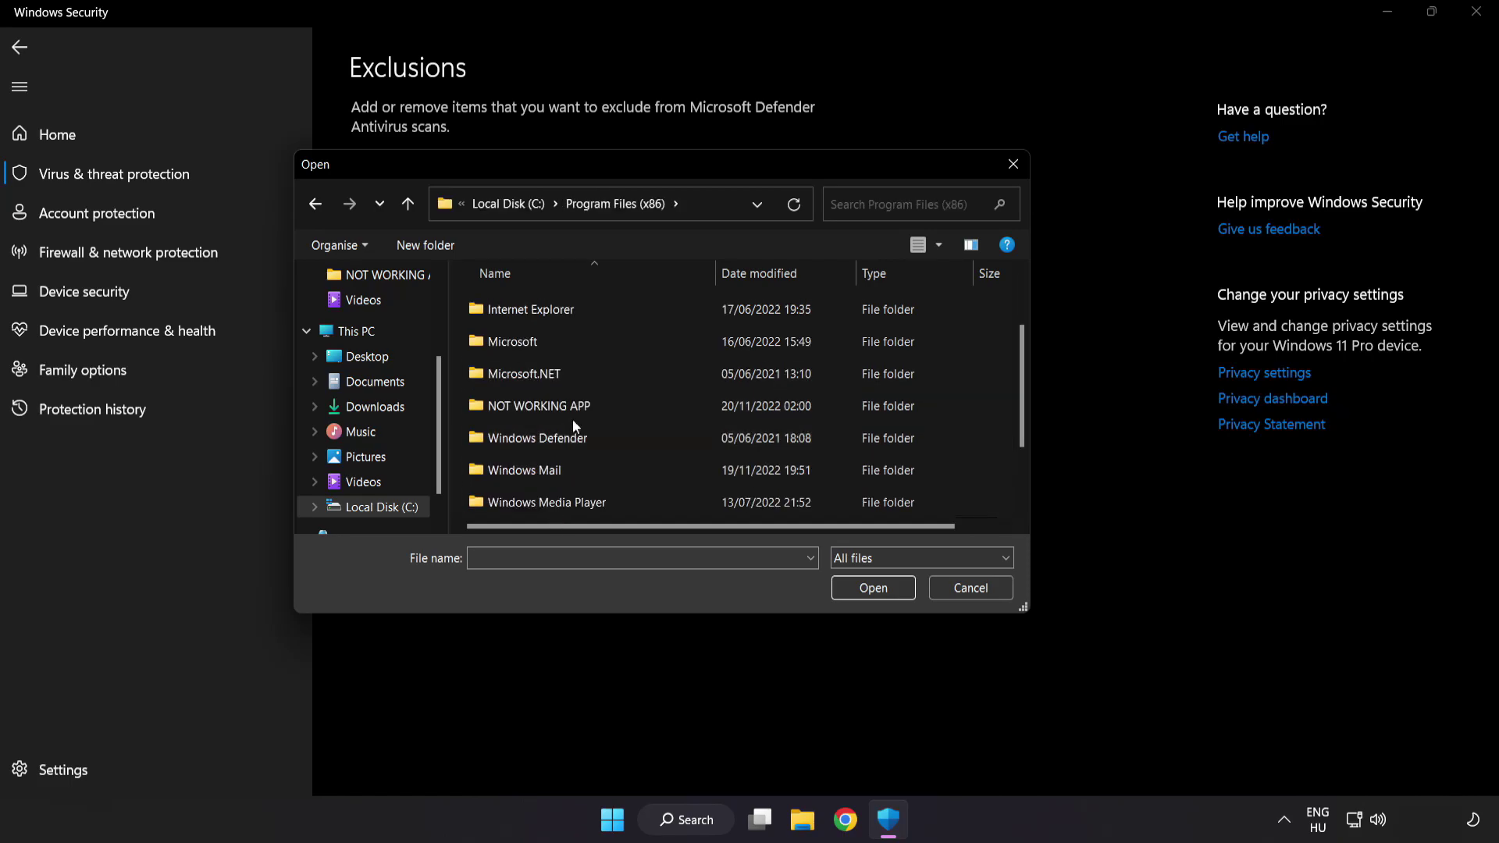
double_click(595, 406)
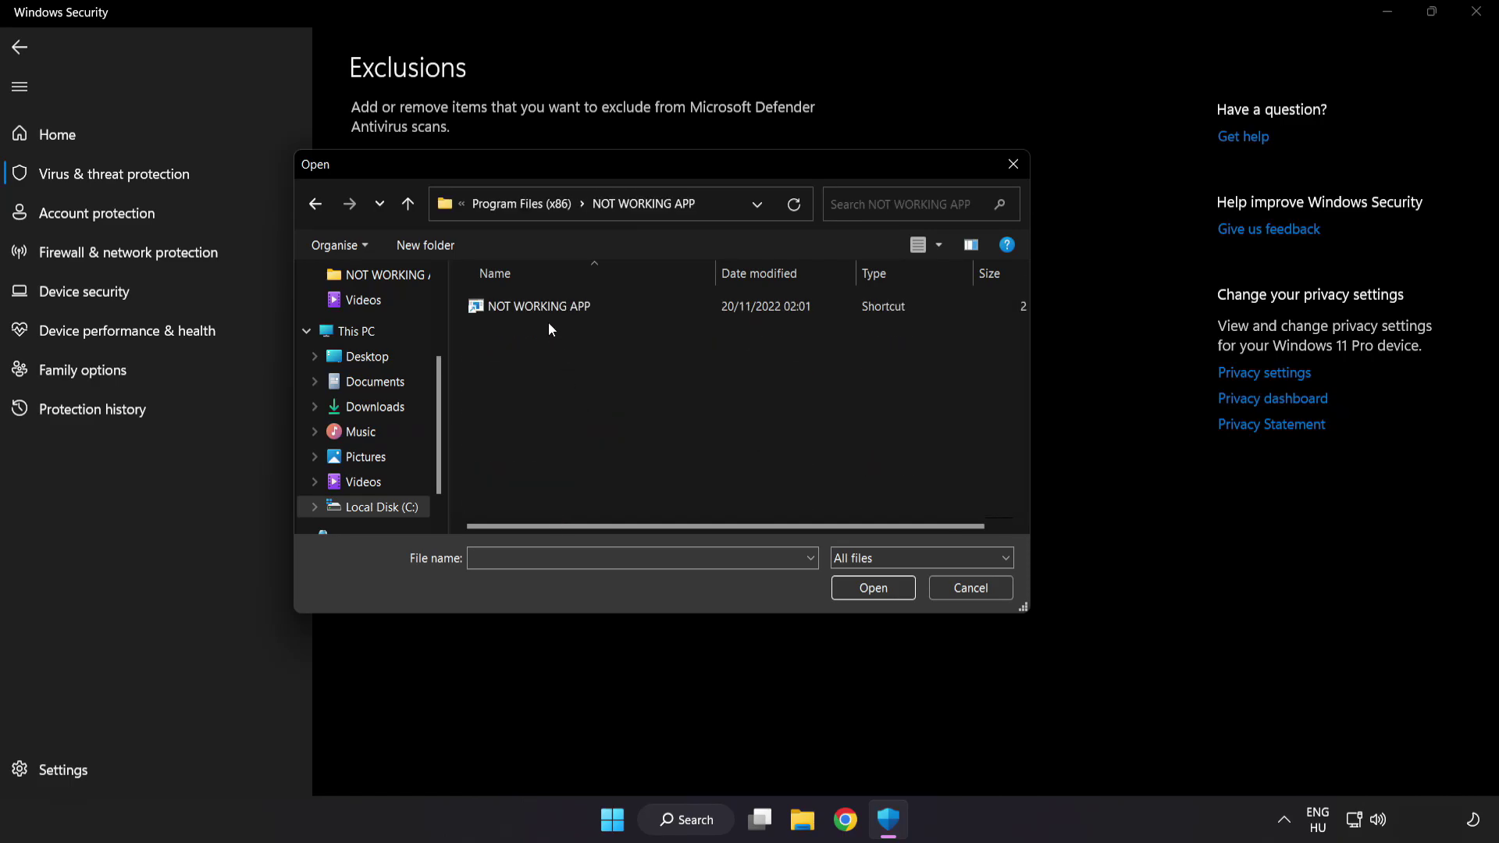
click(506, 311)
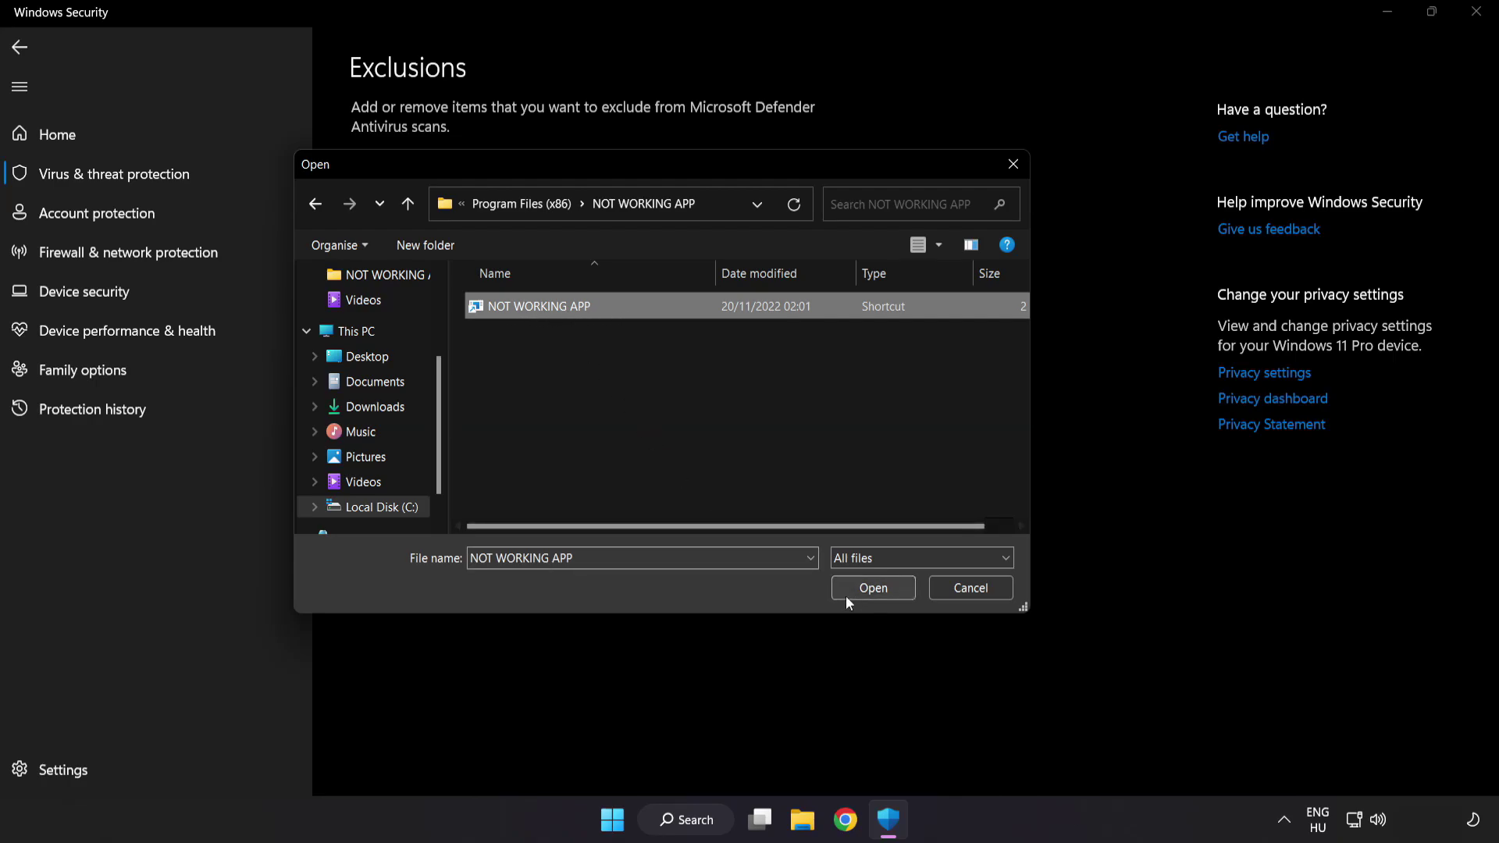
click(873, 587)
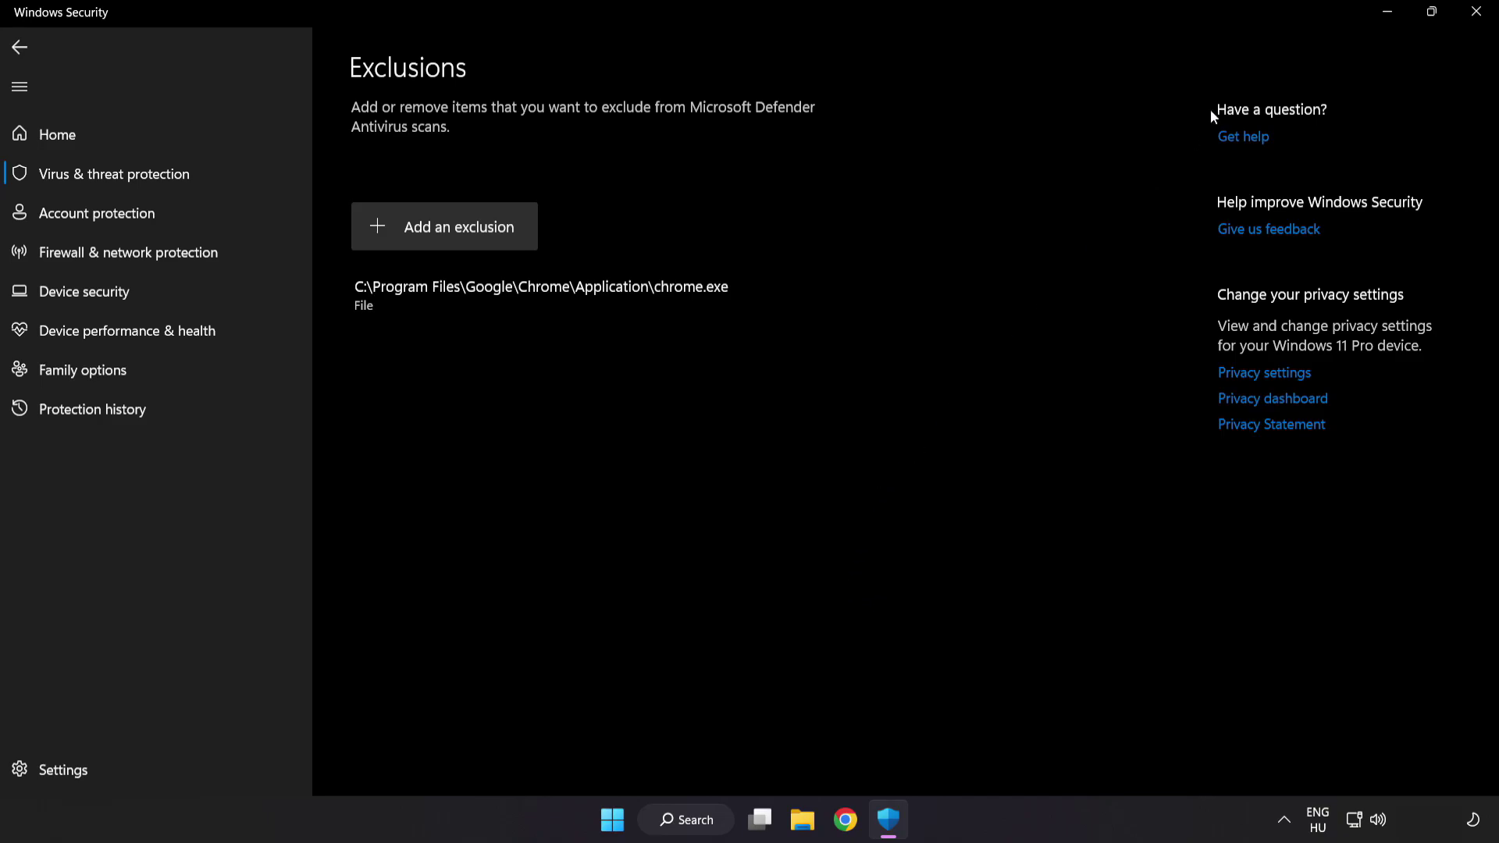
Close Windows Security and show the Start menu power options, including Restart
click(1472, 24)
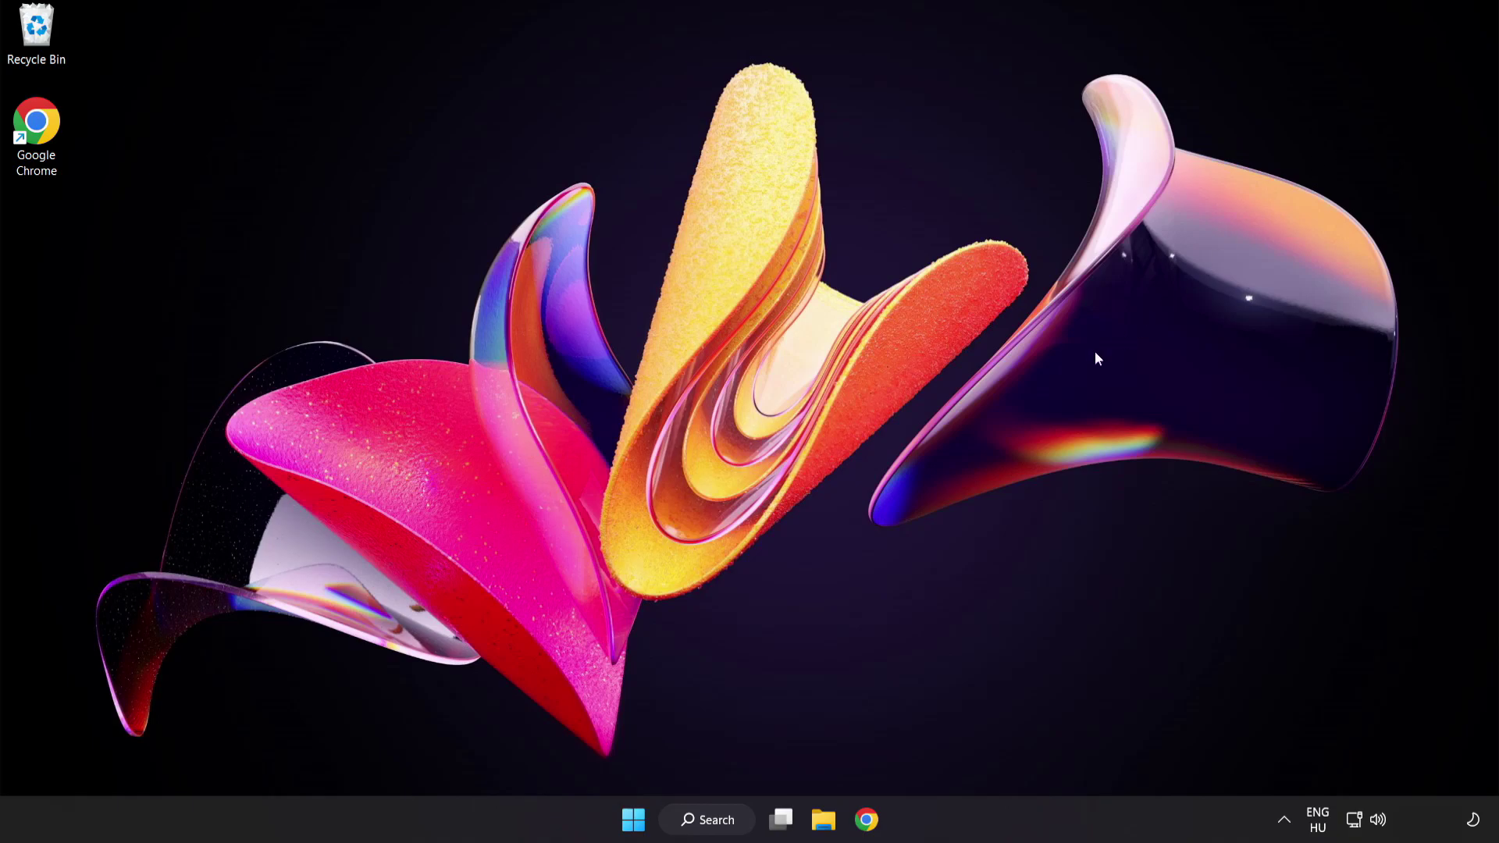
click(633, 820)
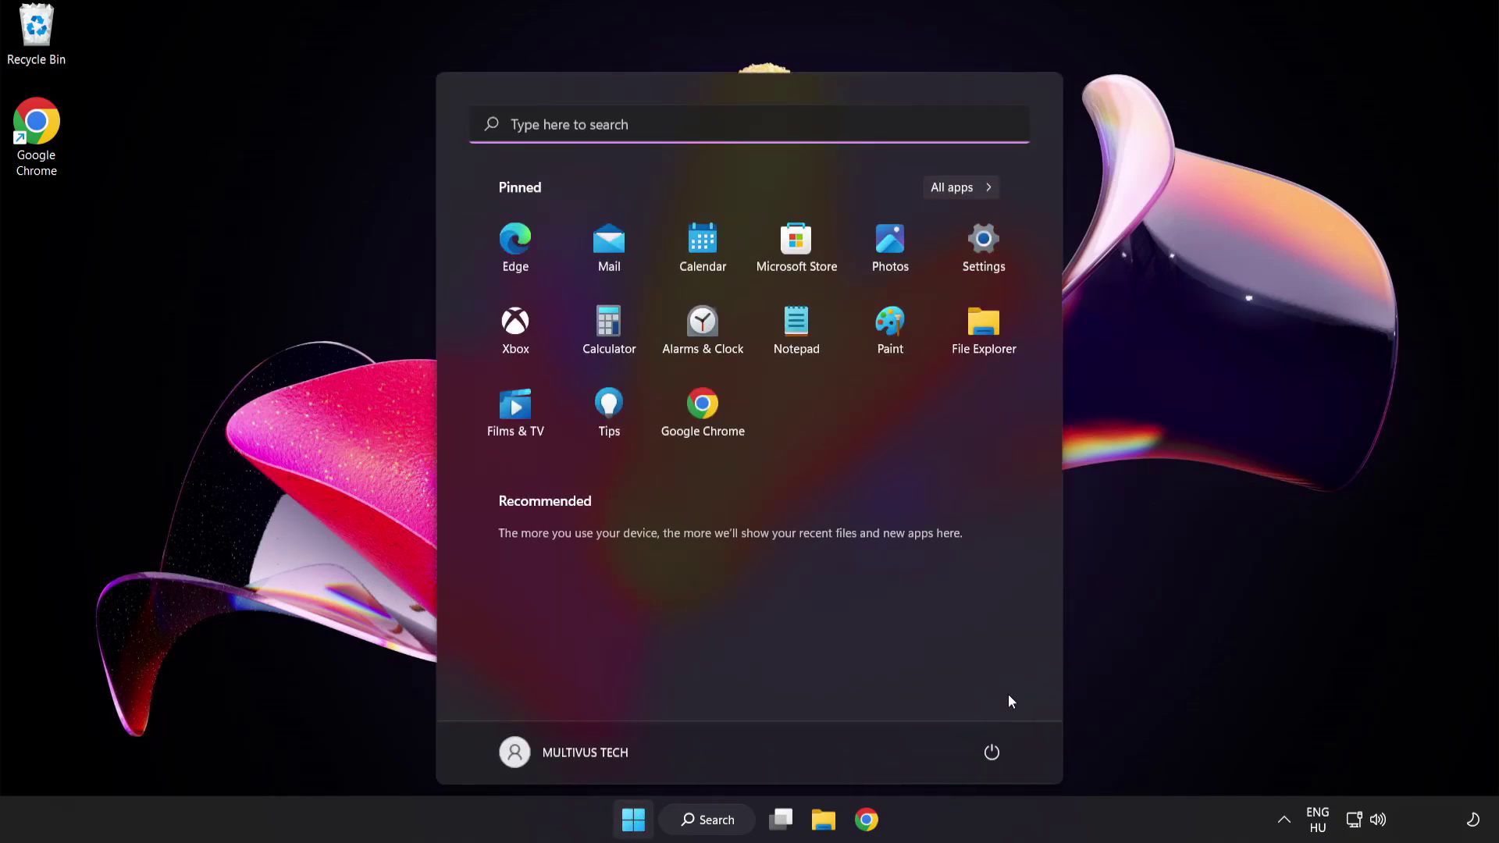
click(995, 753)
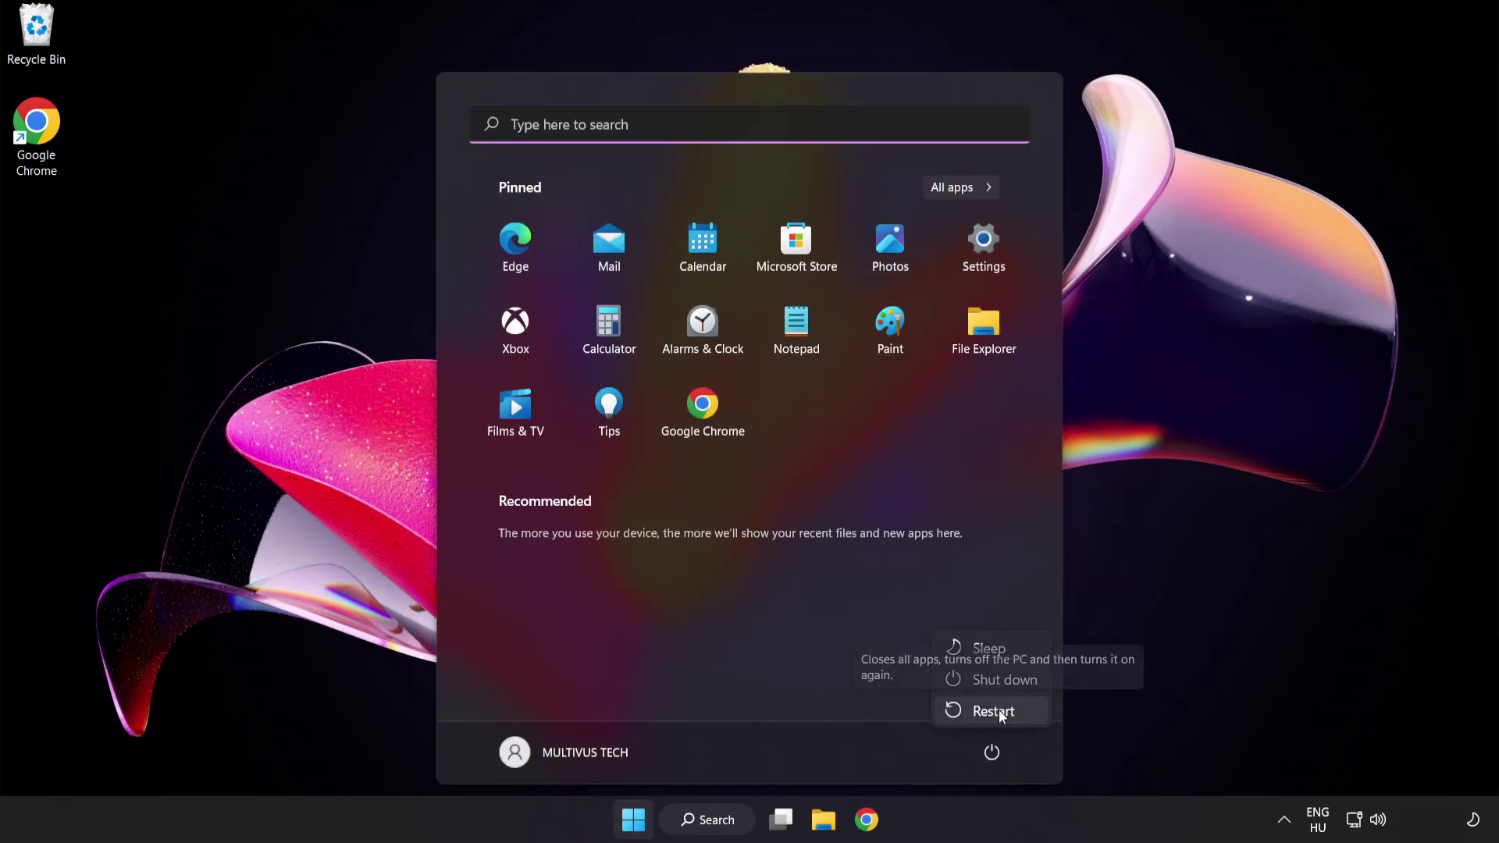